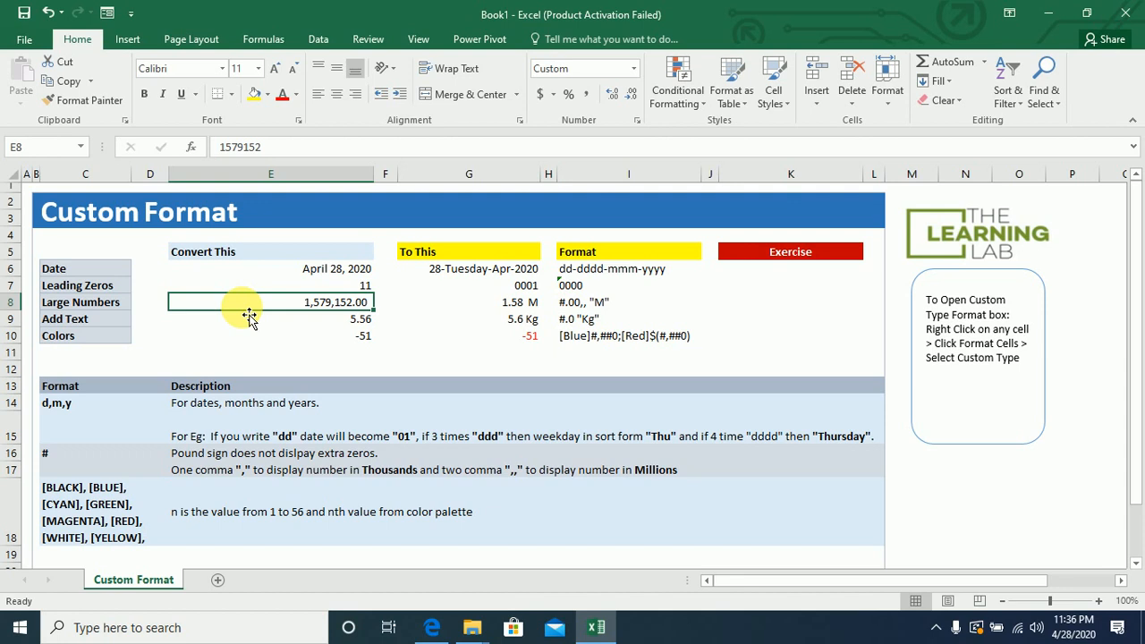
Open the Format Cells dialog's Custom category for a cell to view the available format codes, then close it.
left_click(250, 257)
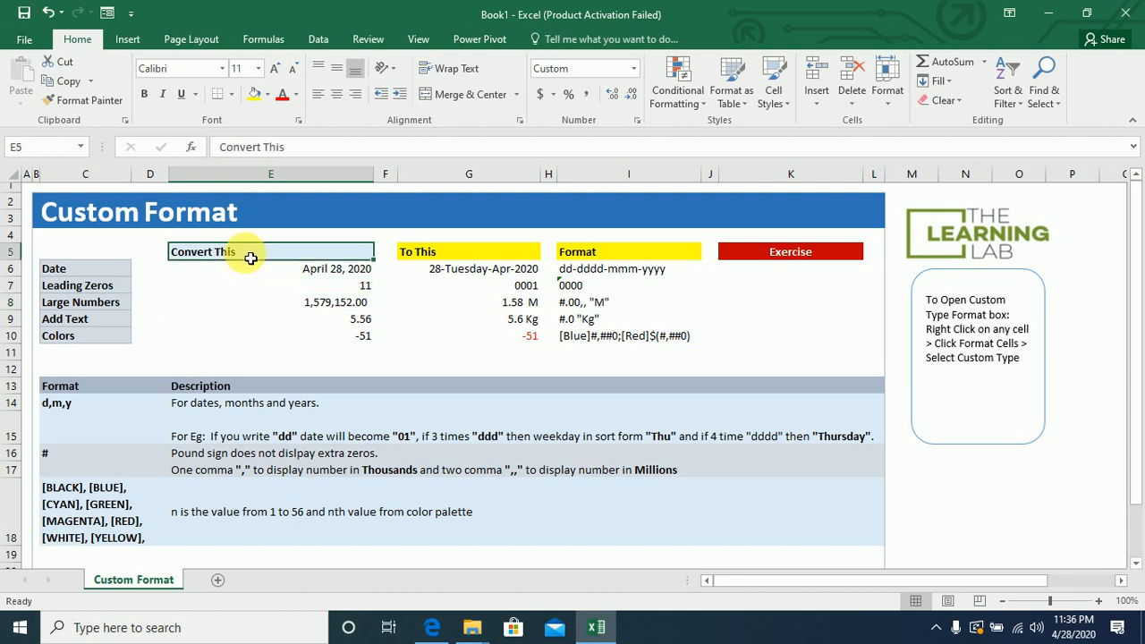
right_click(251, 257)
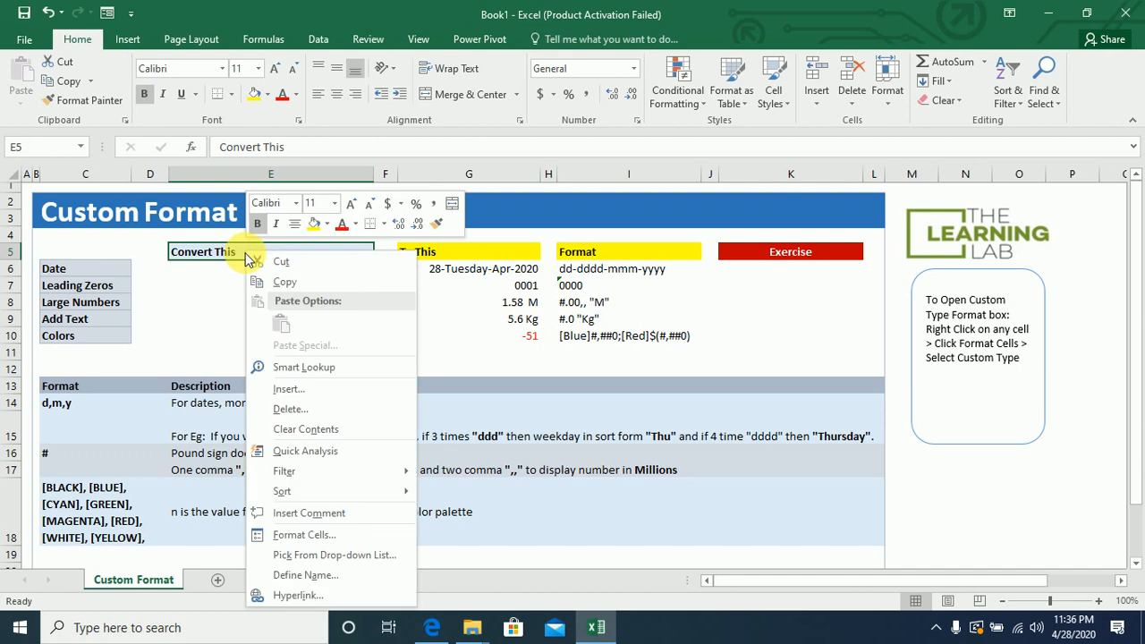
left_click(304, 535)
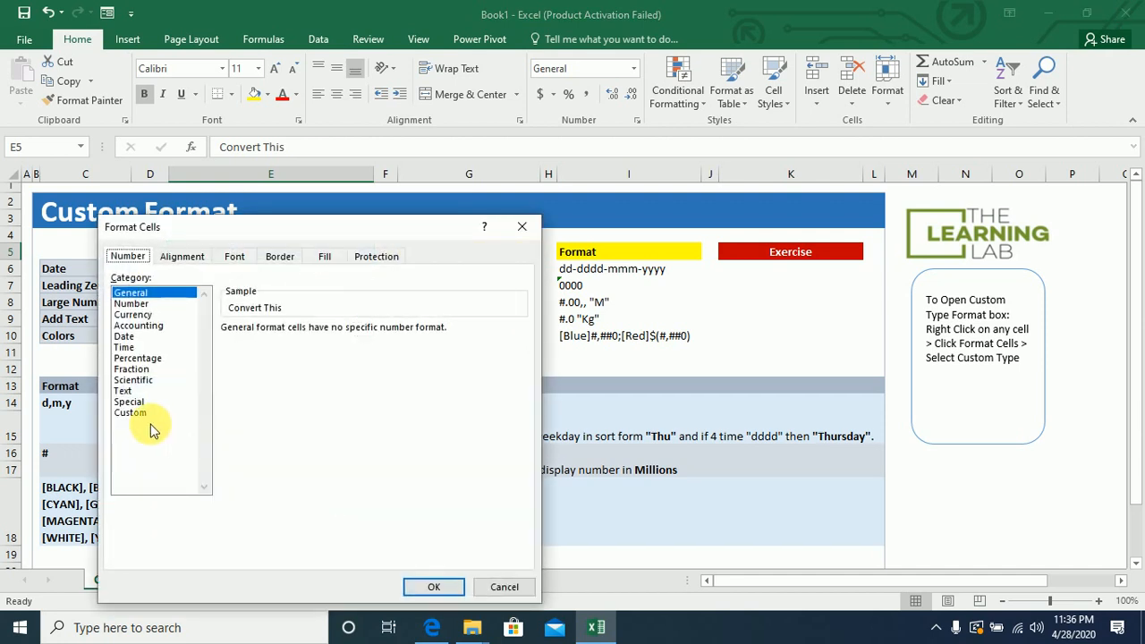
left_click(131, 413)
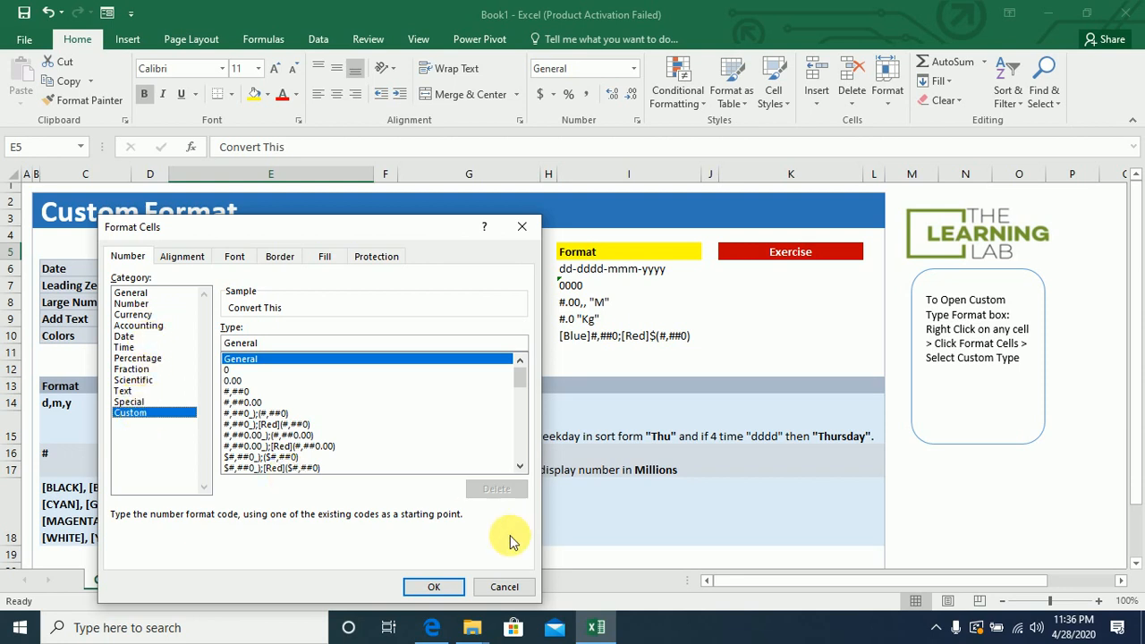
left_click(509, 591)
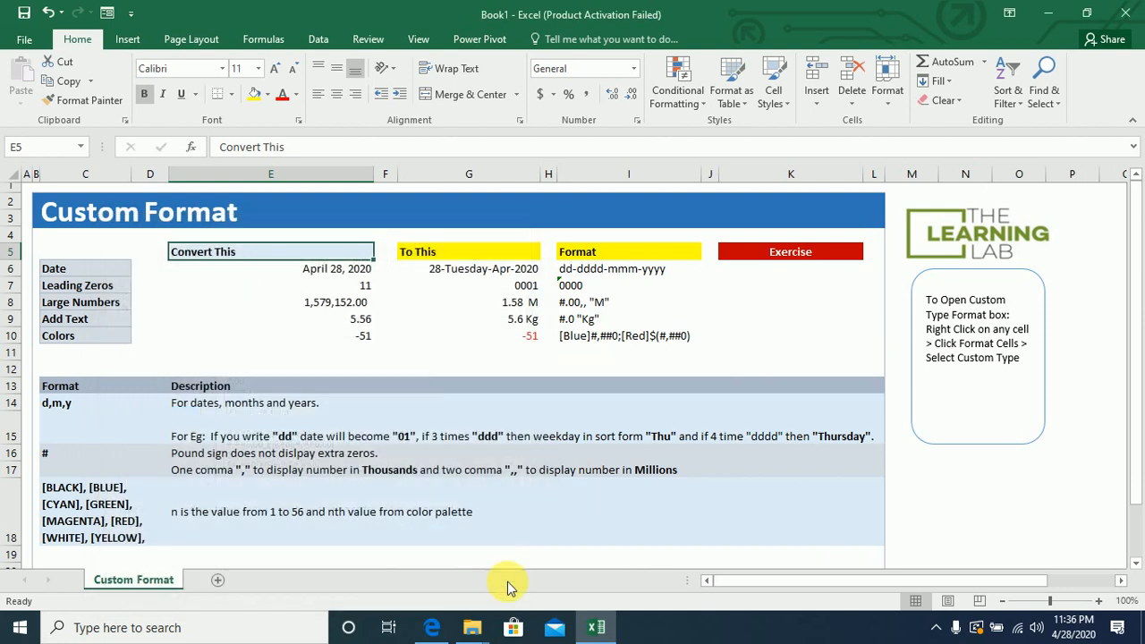
Copy the Convert This values E6:E10 into the Exercise column starting at K6.
left_click(337, 352)
key("ctrl+a")
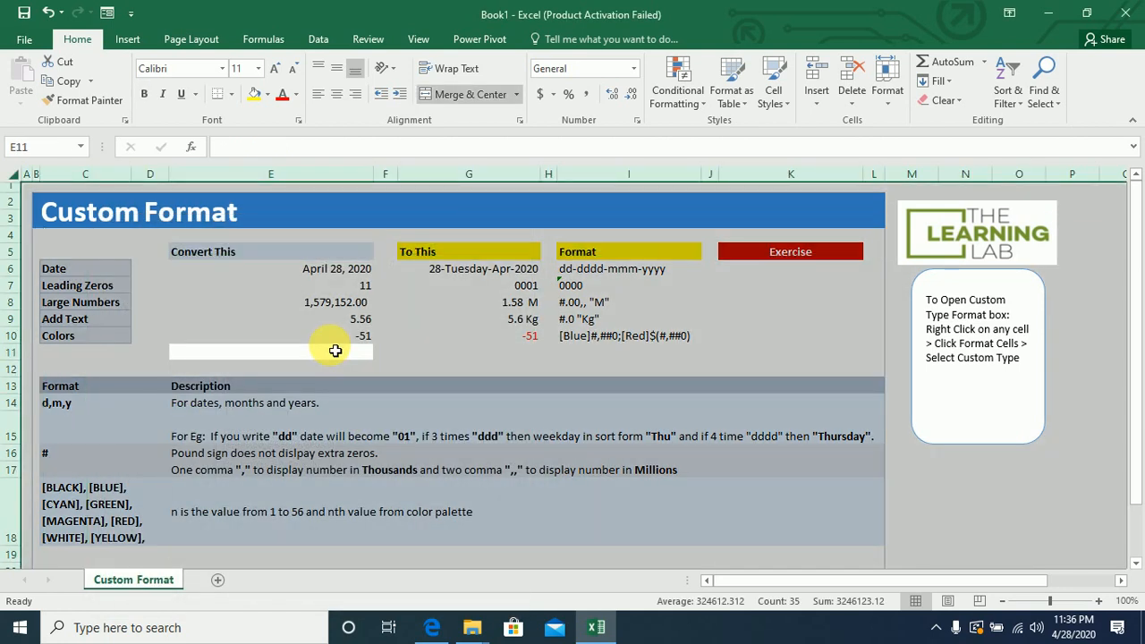
left_click(334, 291)
key("ctrl+a")
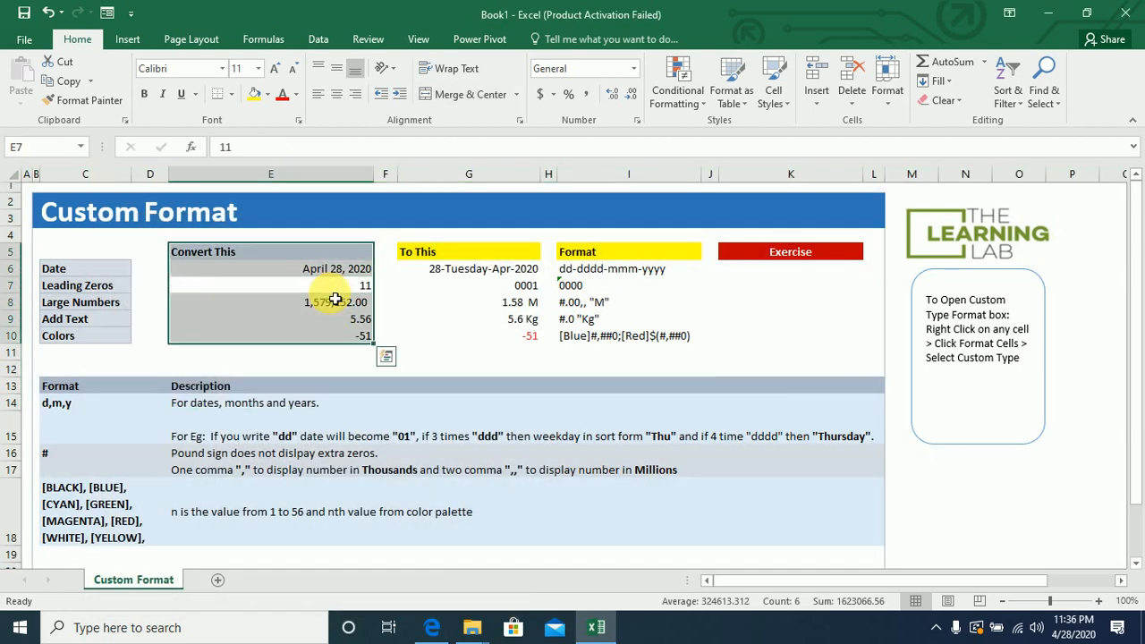
key("Right")
key("Right")
key("ctrl+a")
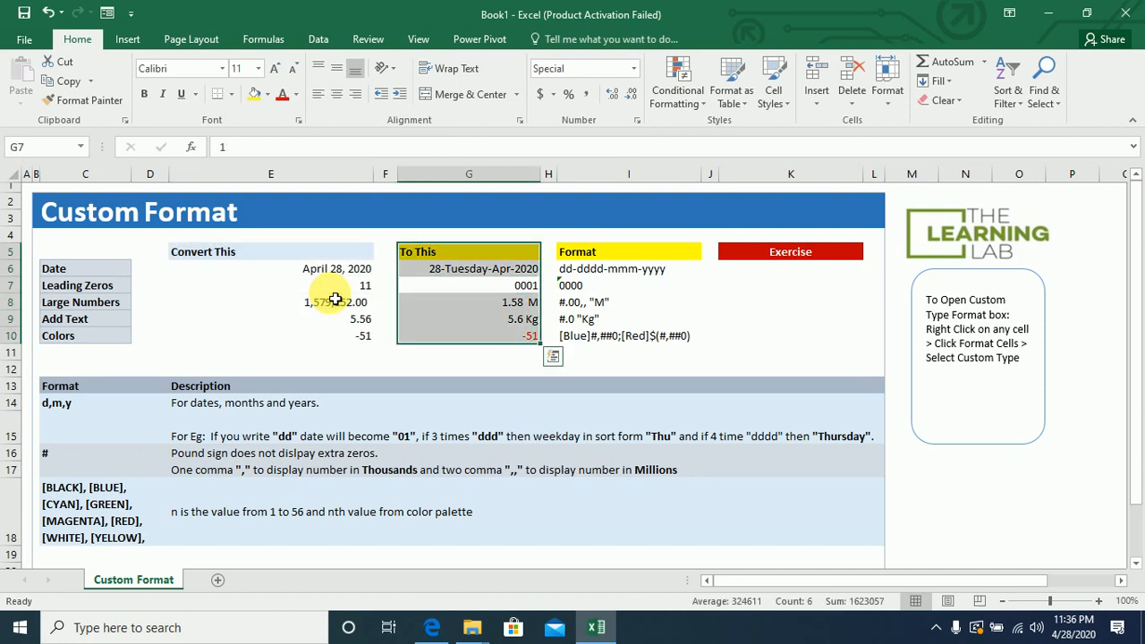
key("Left")
key("Left")
key("Left")
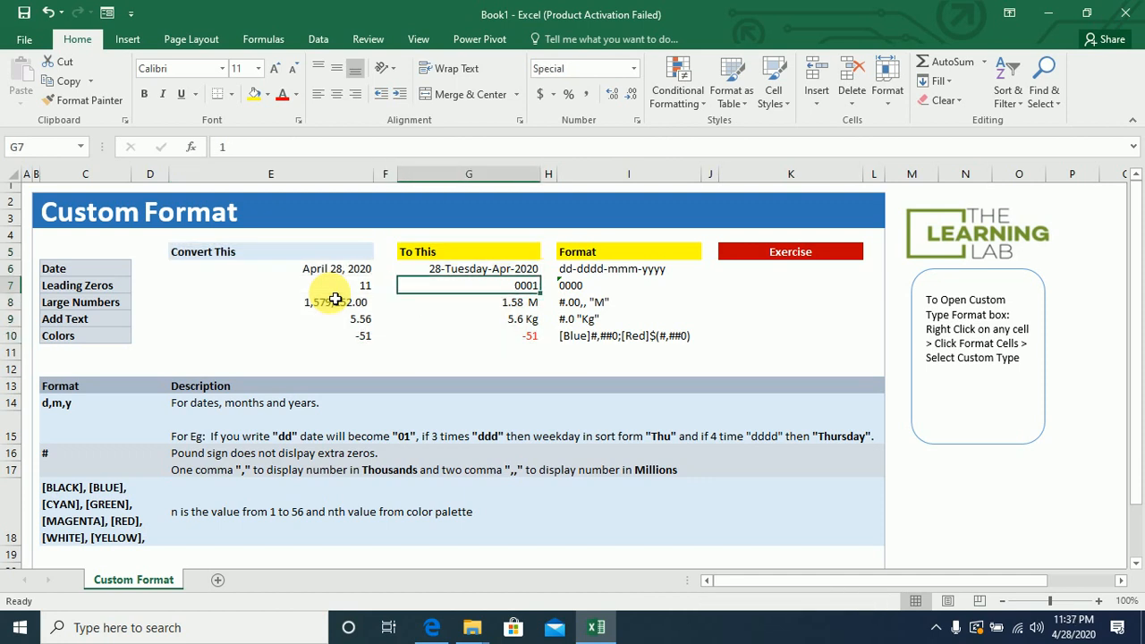
key("Up")
key("Right")
key("ctrl+shift+Down")
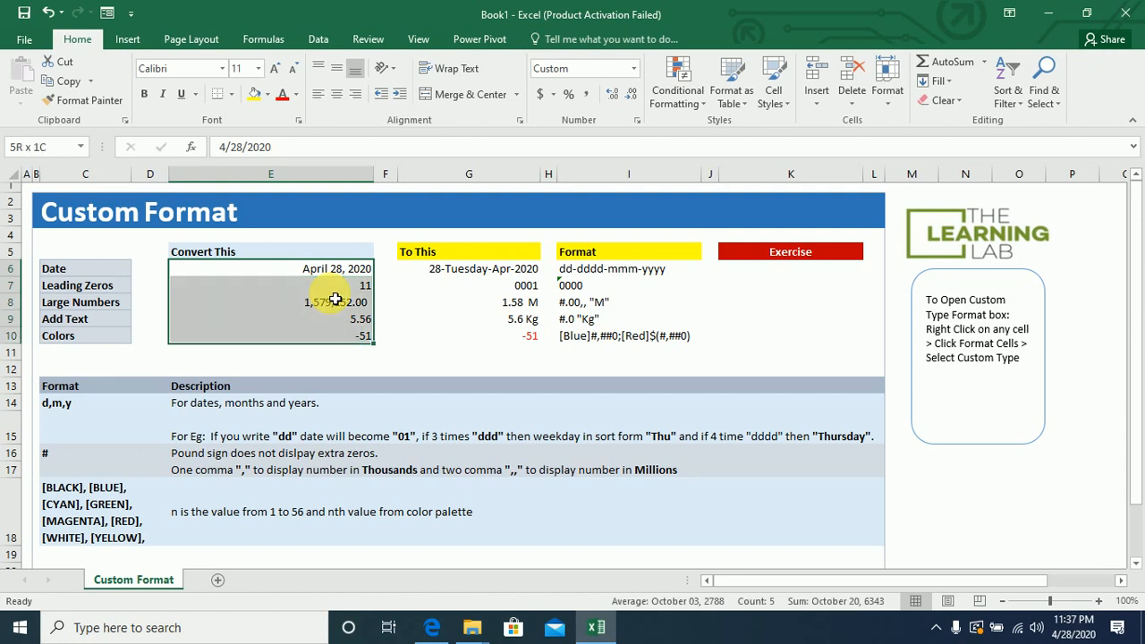
key("ctrl+c")
key("Right")
key("Right")
key("Right")
key("Right")
key("Right")
key("Right")
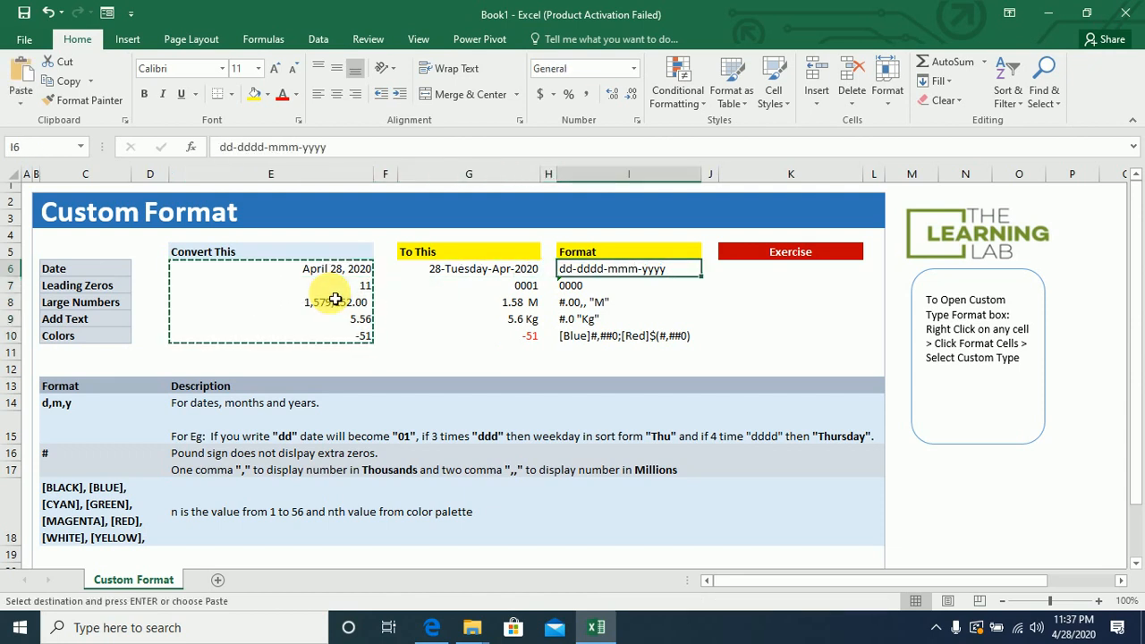
key("ctrl+v")
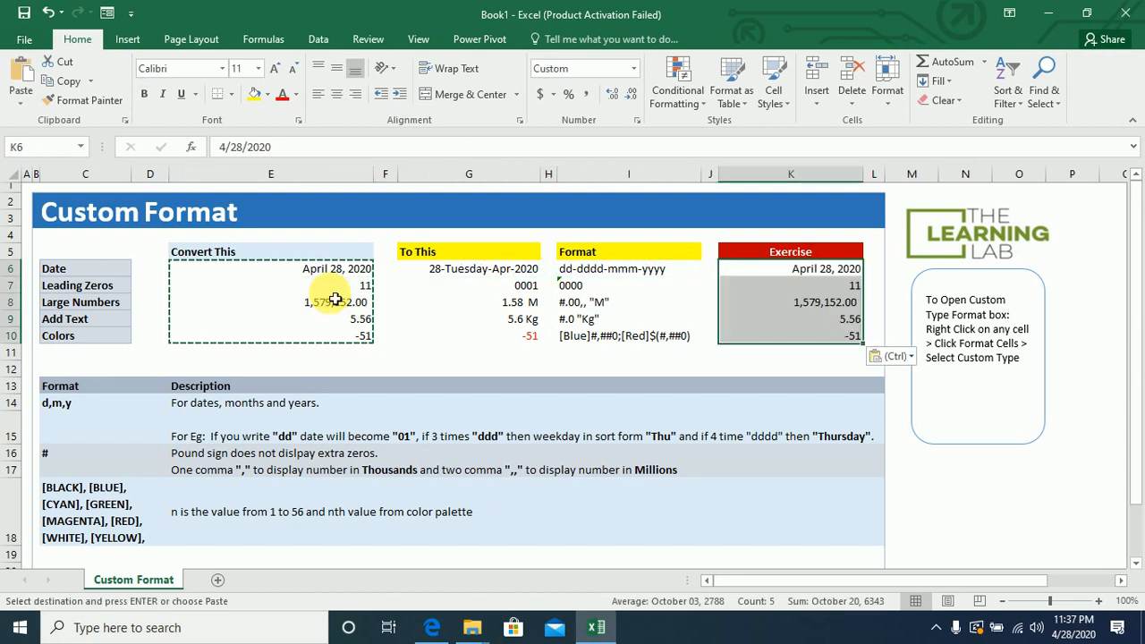
key("Left")
key("Left")
key("Left")
key("Left")
key("Left")
key("Left")
key("Left")
key("Left")
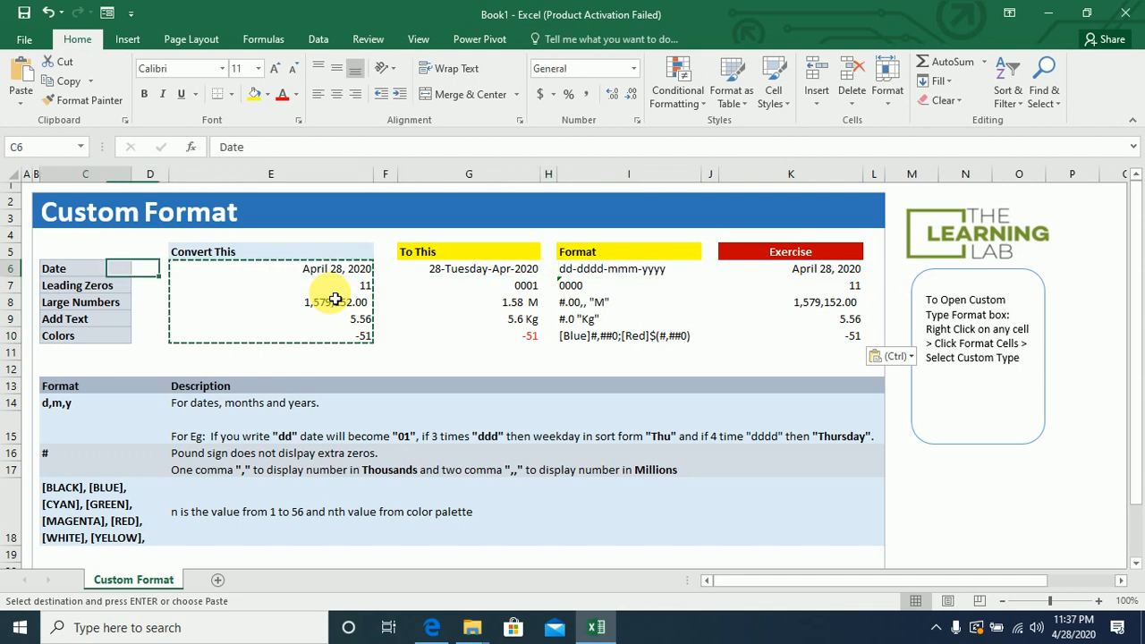
key("Right")
key("Right")
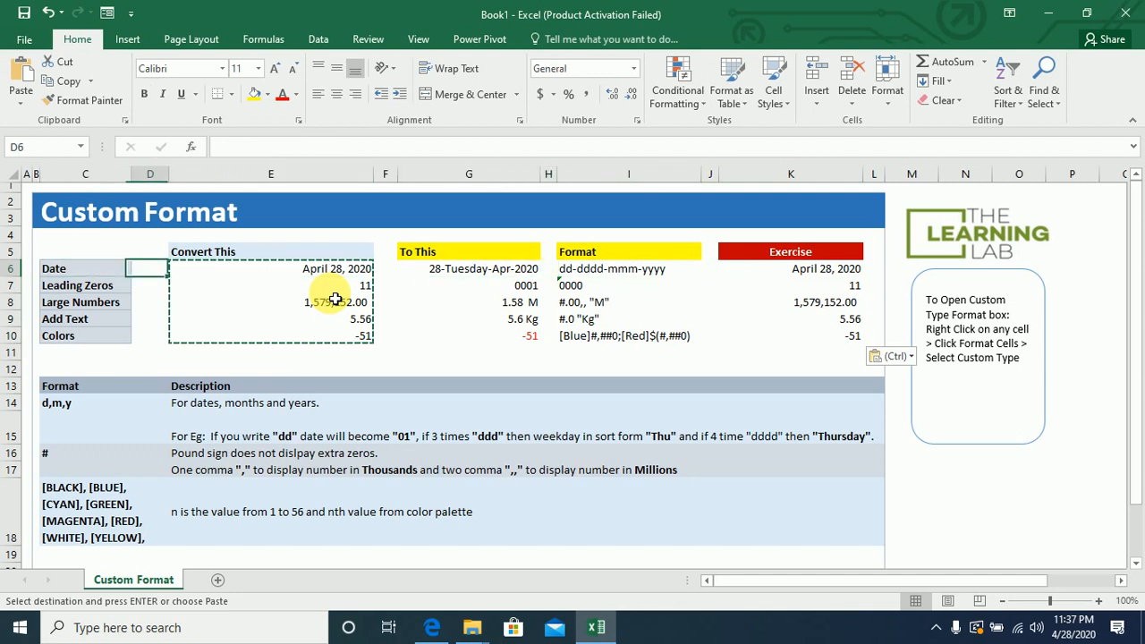
key("Right")
key("Right")
key("Right")
key("Right")
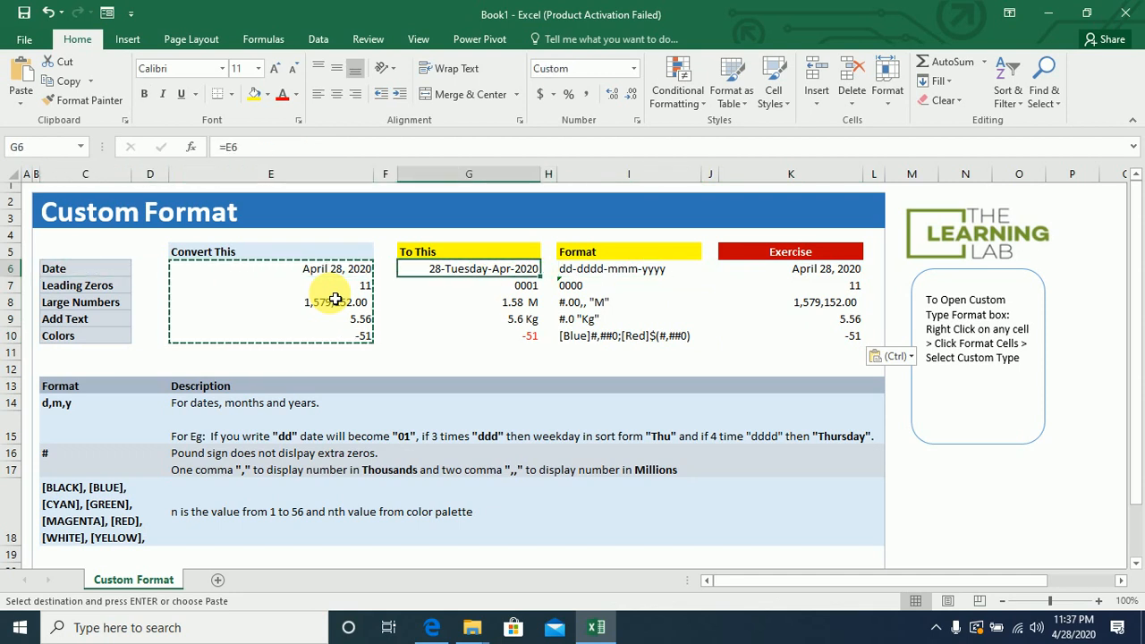
key("Right")
key("Right")
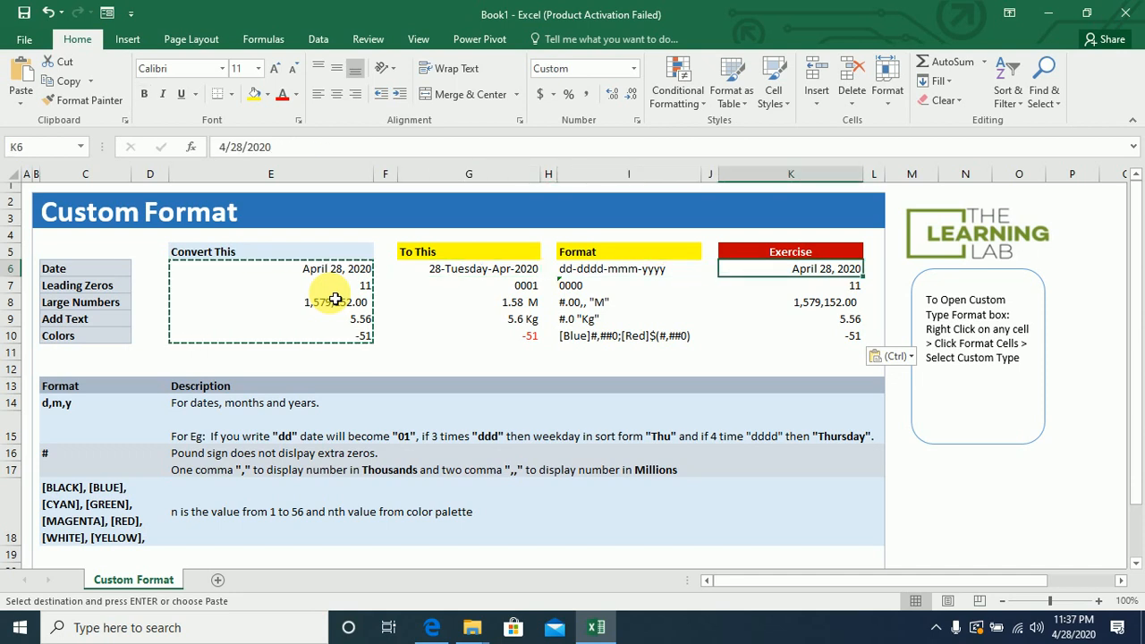
key("Escape")
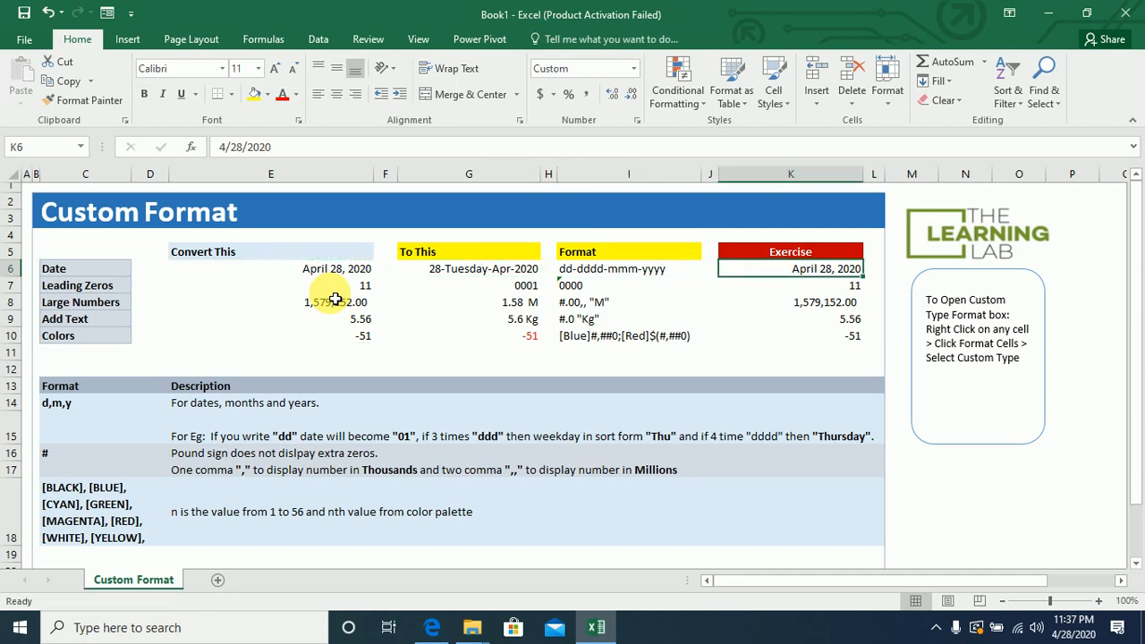
Give the Exercise date cell K6 the custom format dd-dddd-mmmm-yyyy.
right_click(785, 278)
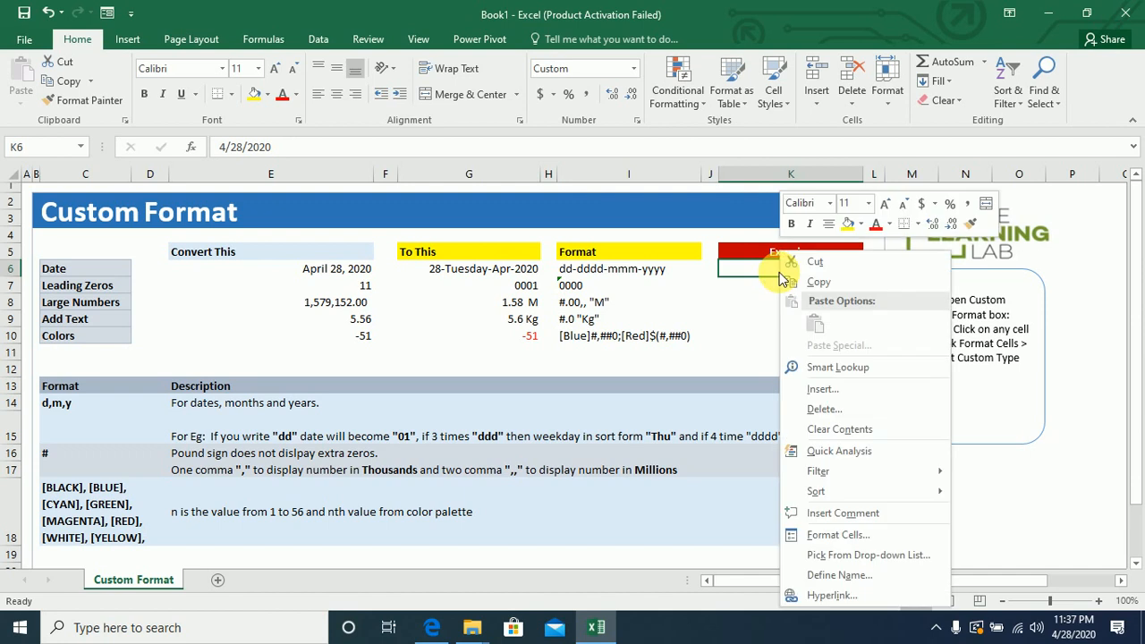
left_click(847, 537)
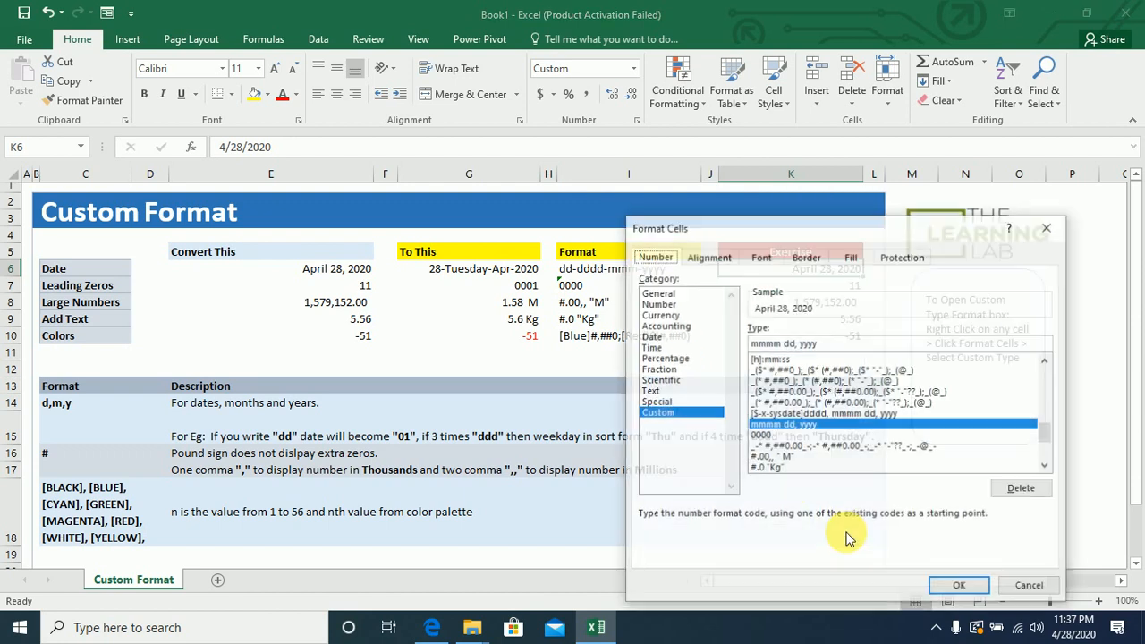
scroll(1041, 380, "up", 7)
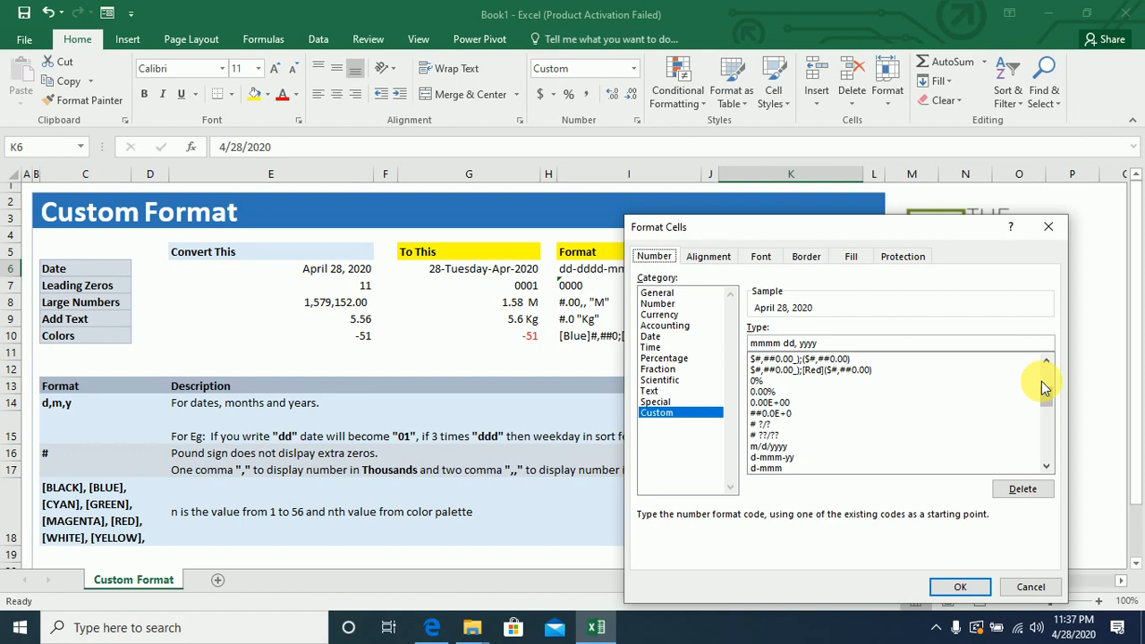
left_click(776, 459)
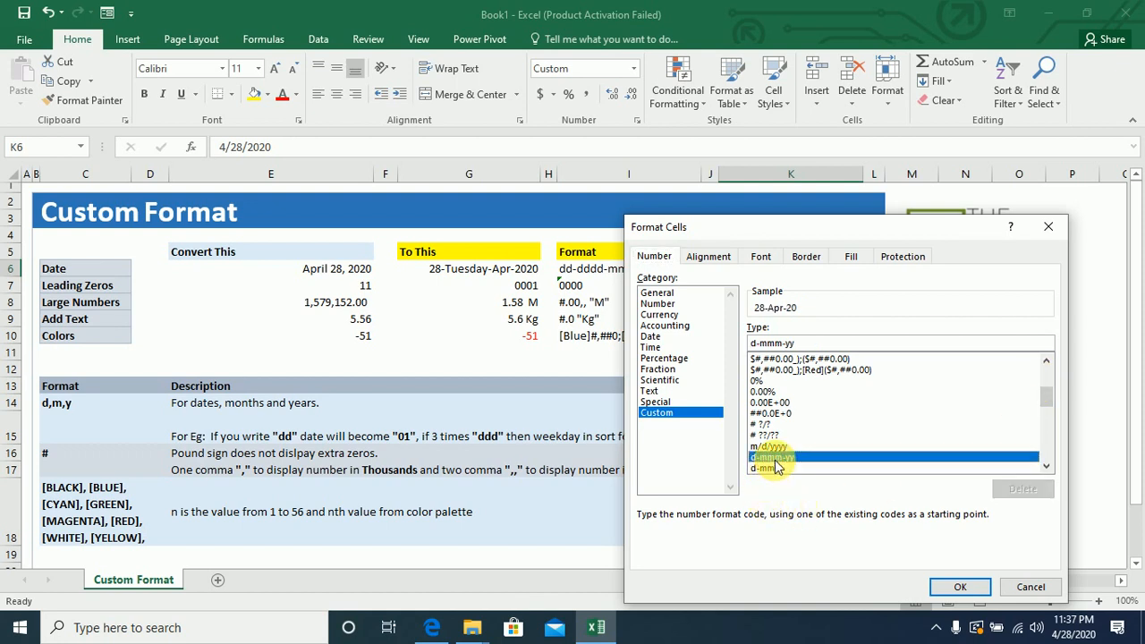
left_click(757, 345)
type("d")
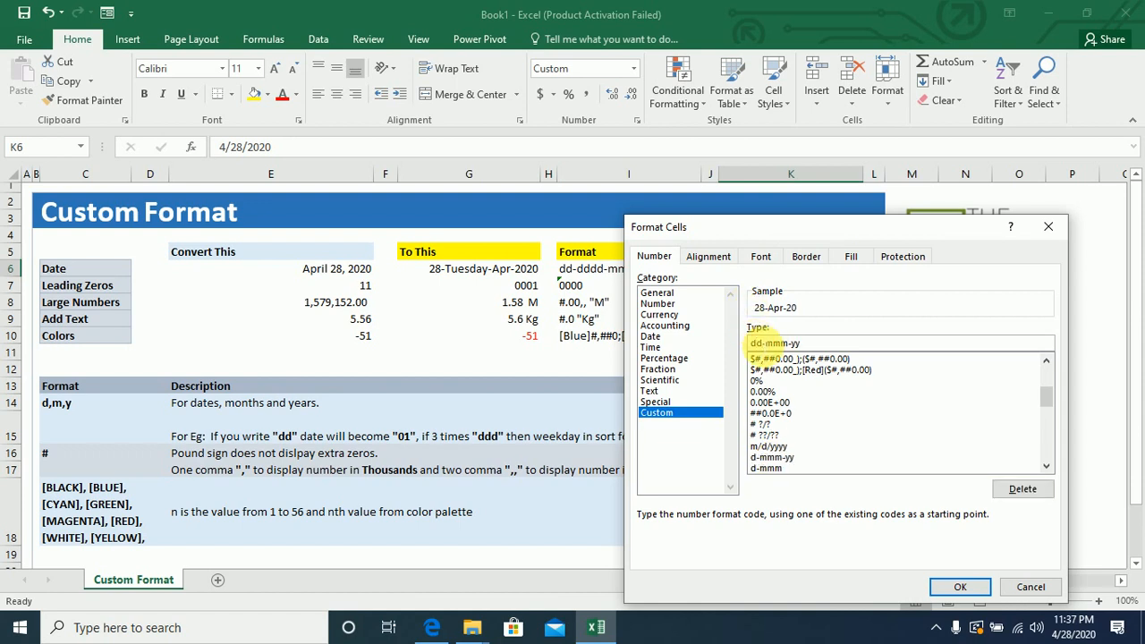
type("-ddd")
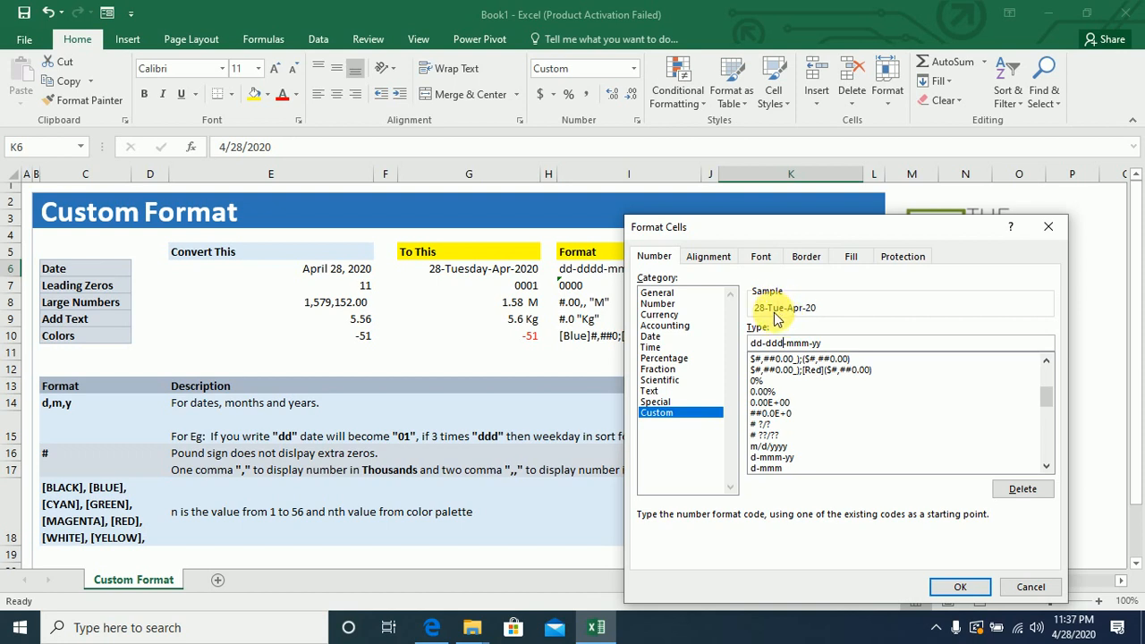
type("d")
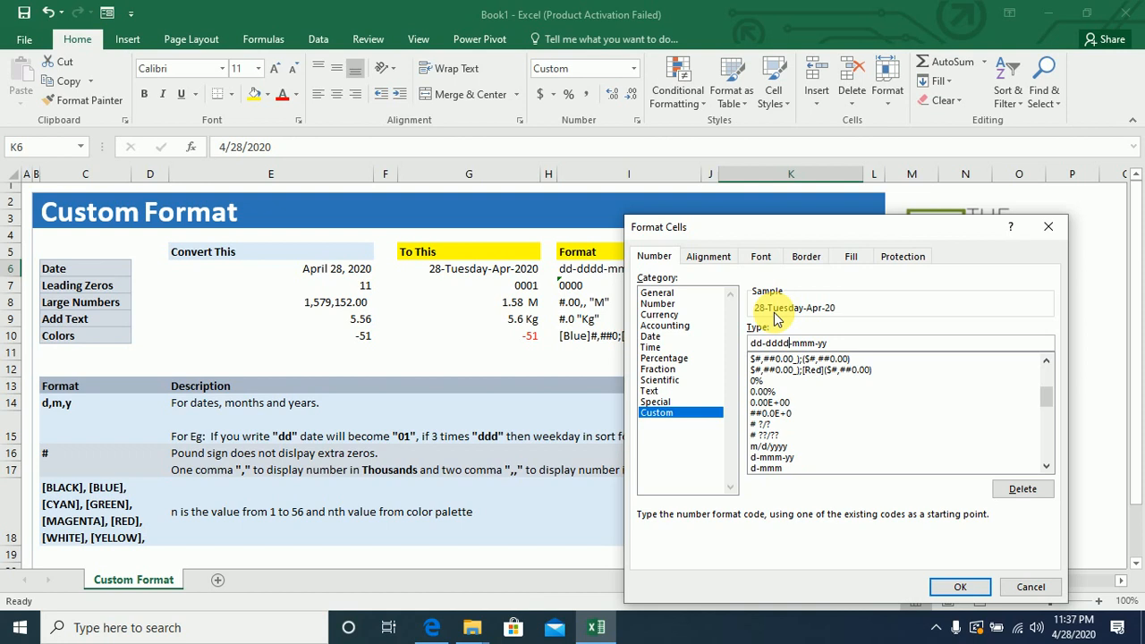
key("Right")
left_click(821, 345)
type("m-")
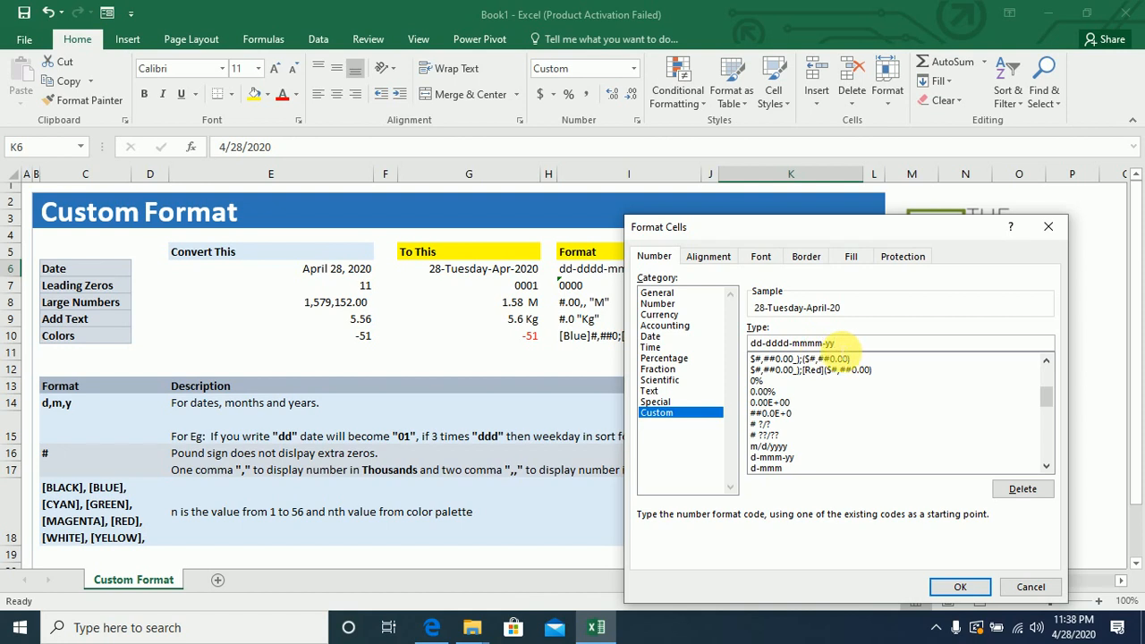
type("yy")
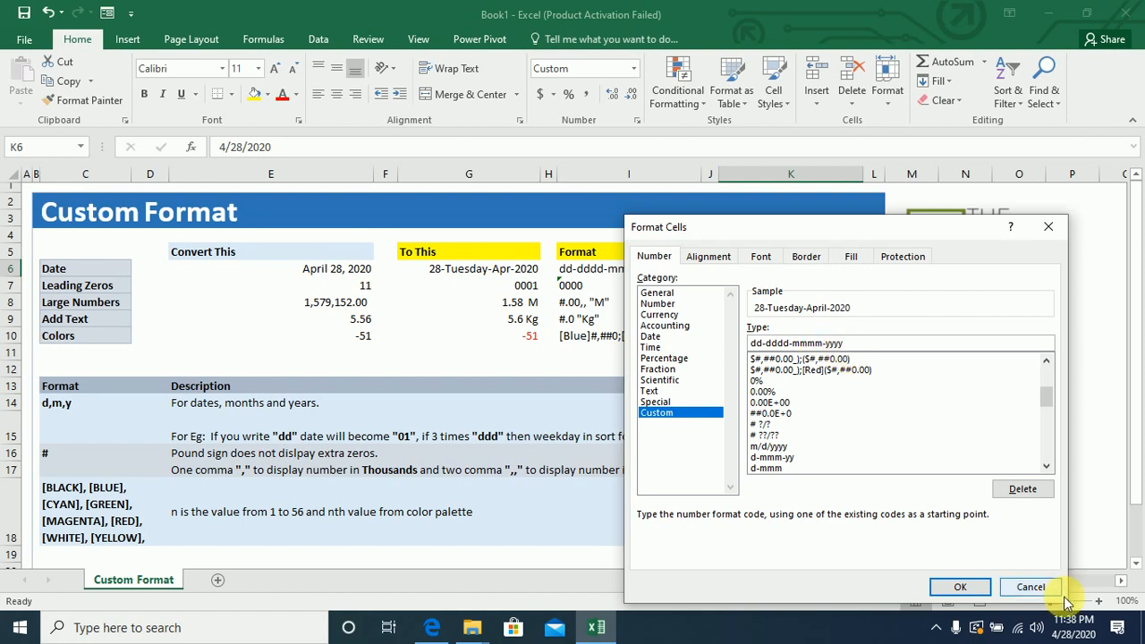
left_click(957, 586)
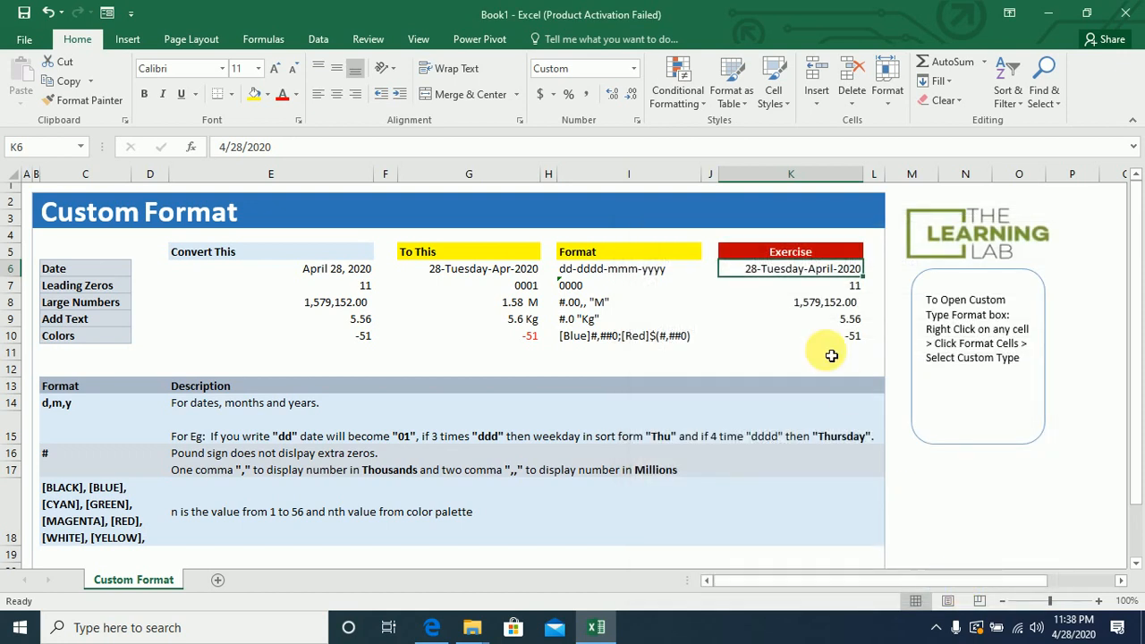
Give the Leading Zeros exercise cell K7 the custom number format 0000.
left_click(96, 294)
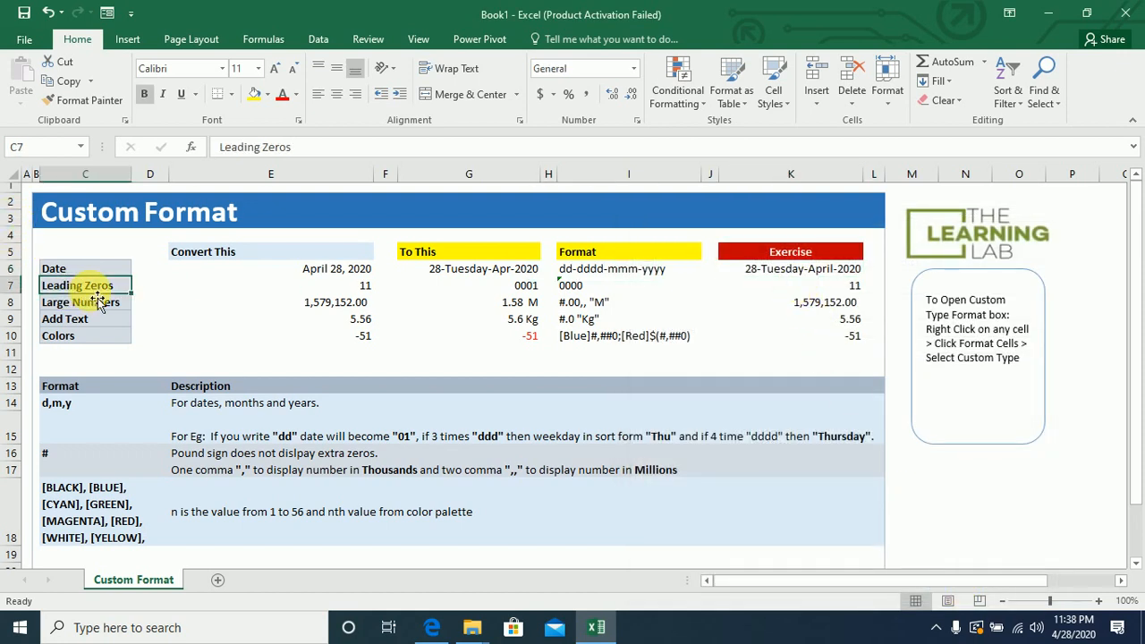
left_click(307, 290)
left_click(845, 291)
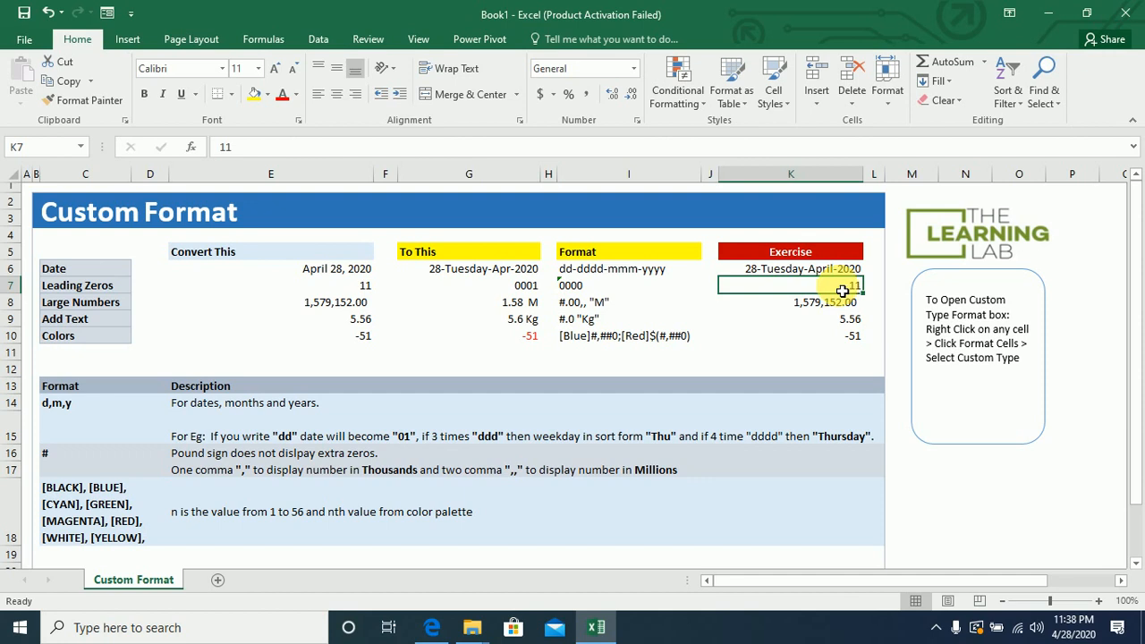
right_click(831, 289)
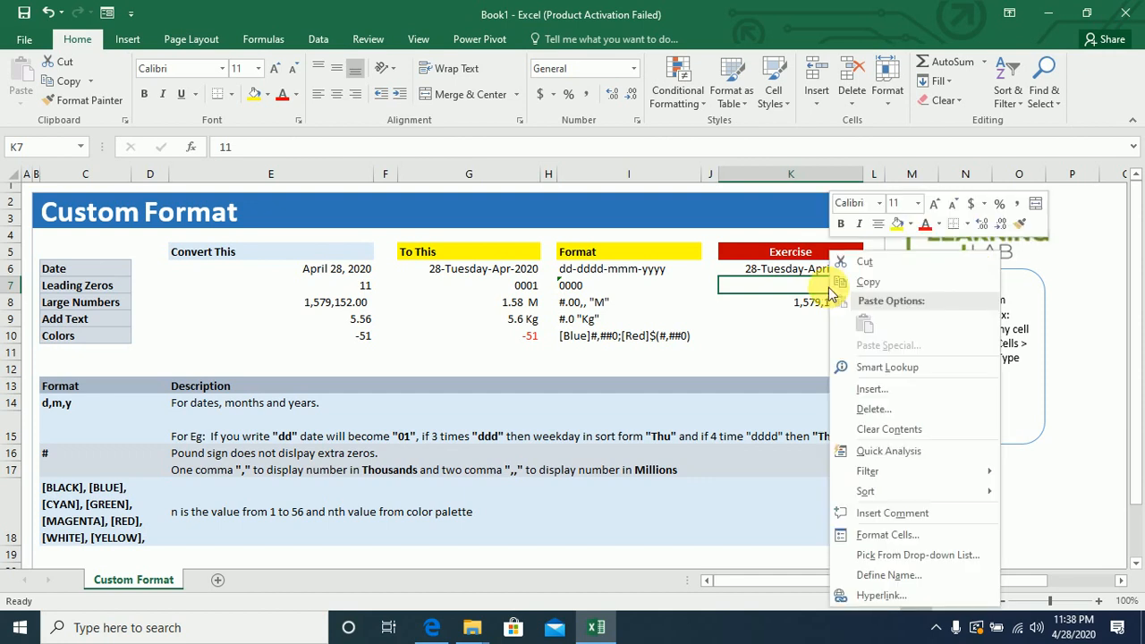
left_click(883, 534)
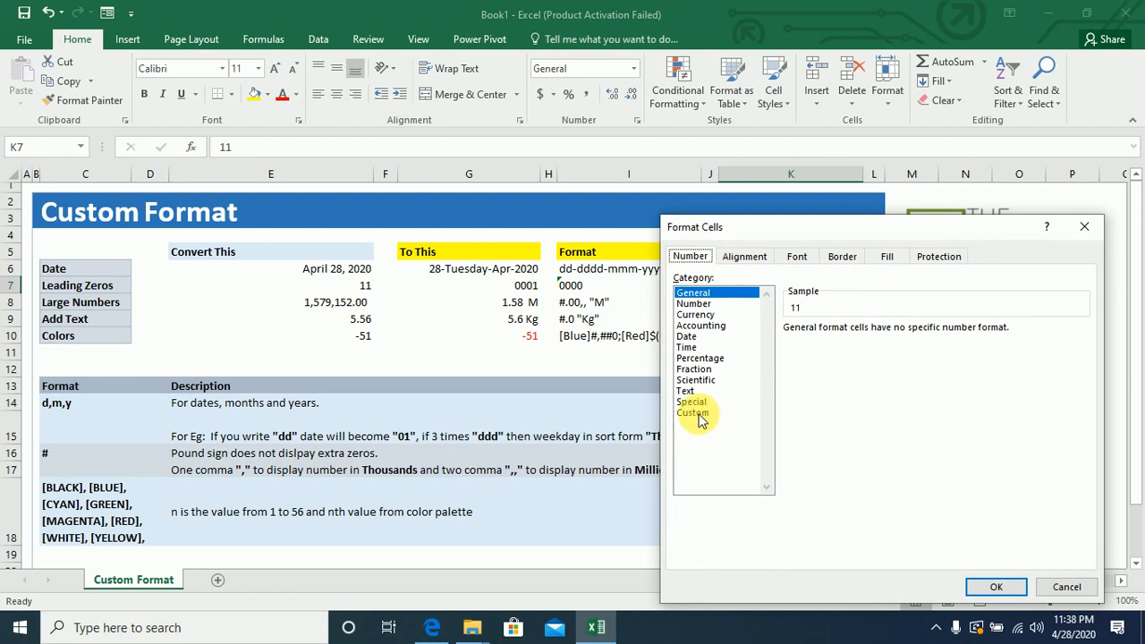
left_click(701, 417)
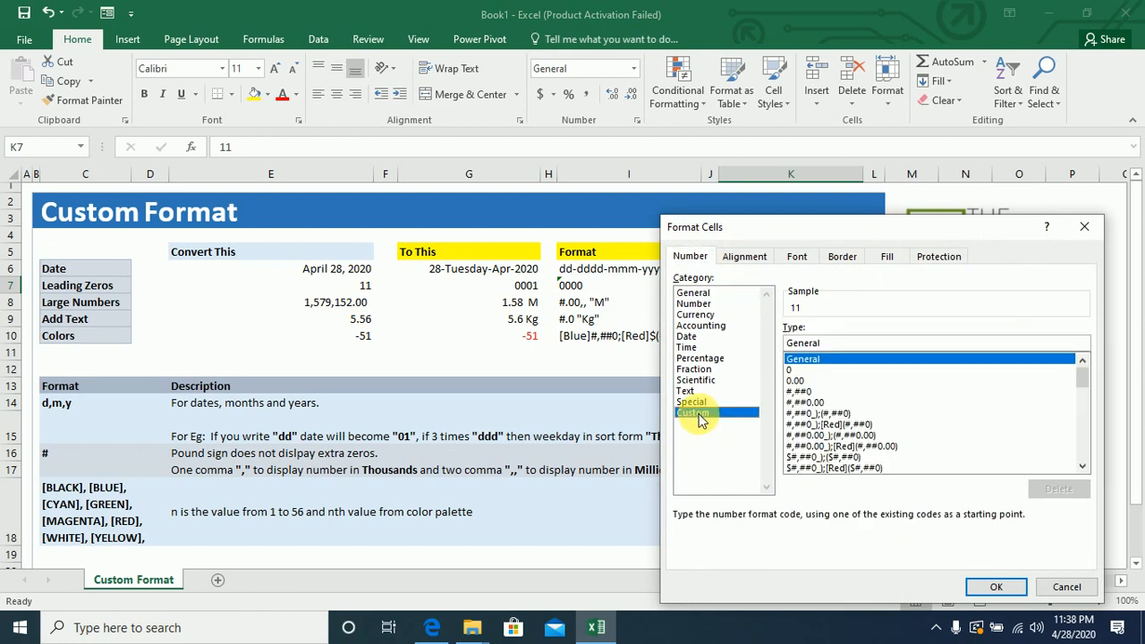
left_click(808, 383)
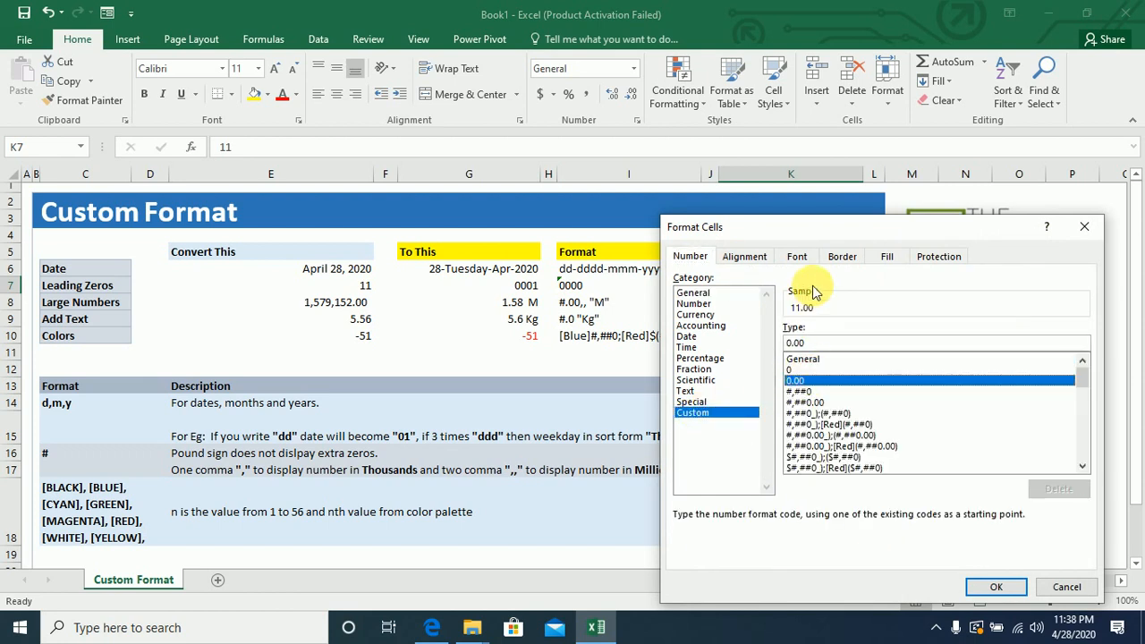
left_click(819, 344)
key("BackSpace")
key("BackSpace")
key("BackSpace")
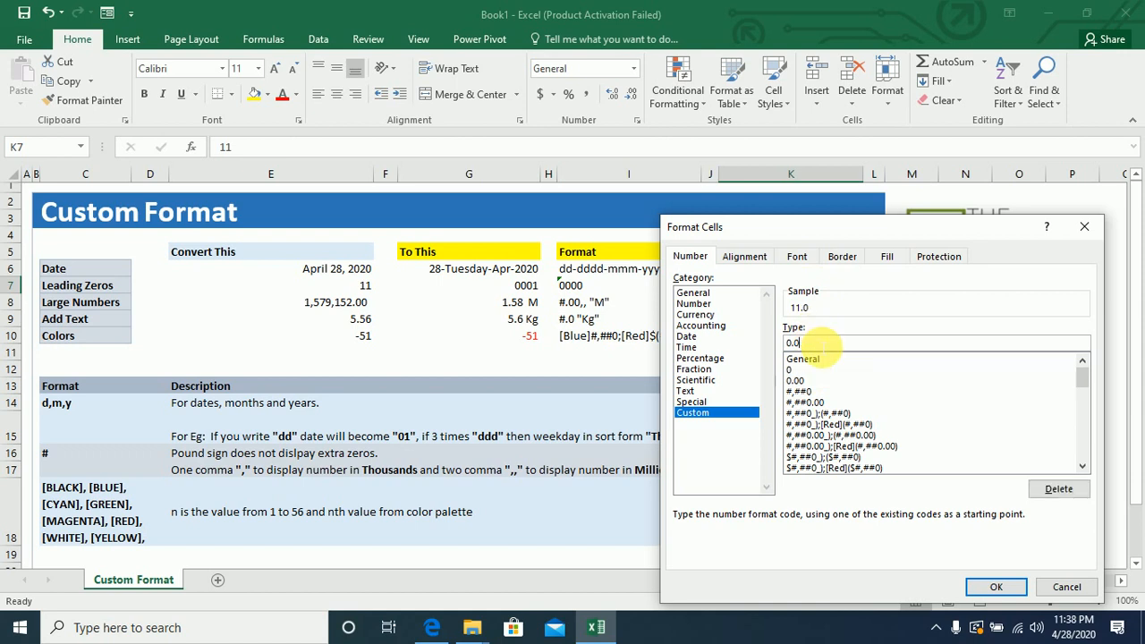
type("0000")
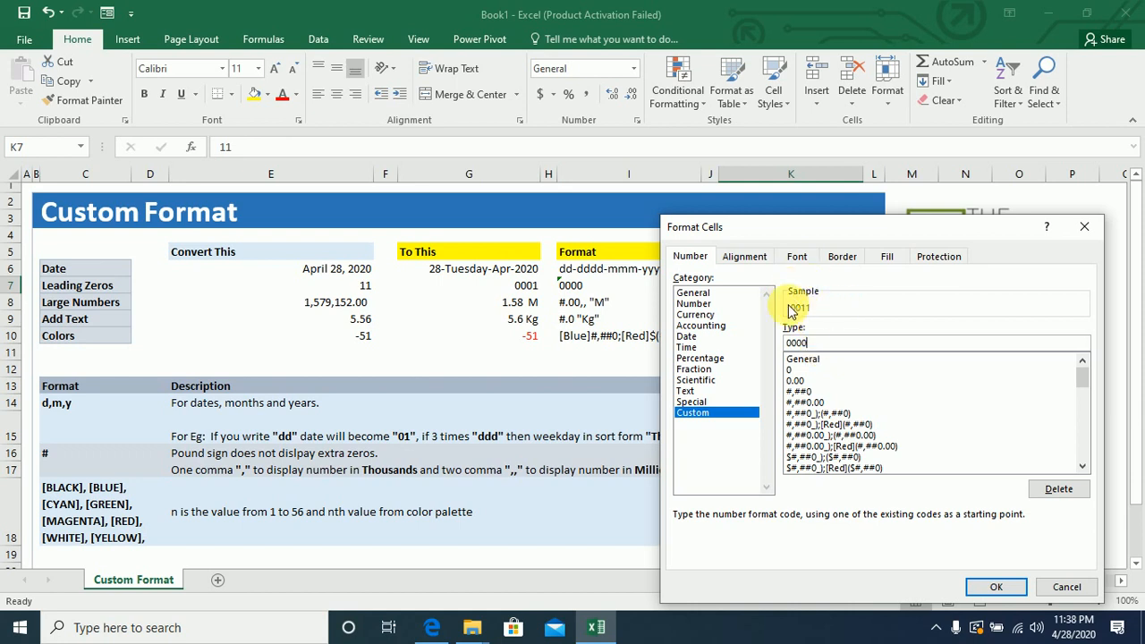
left_click(1006, 594)
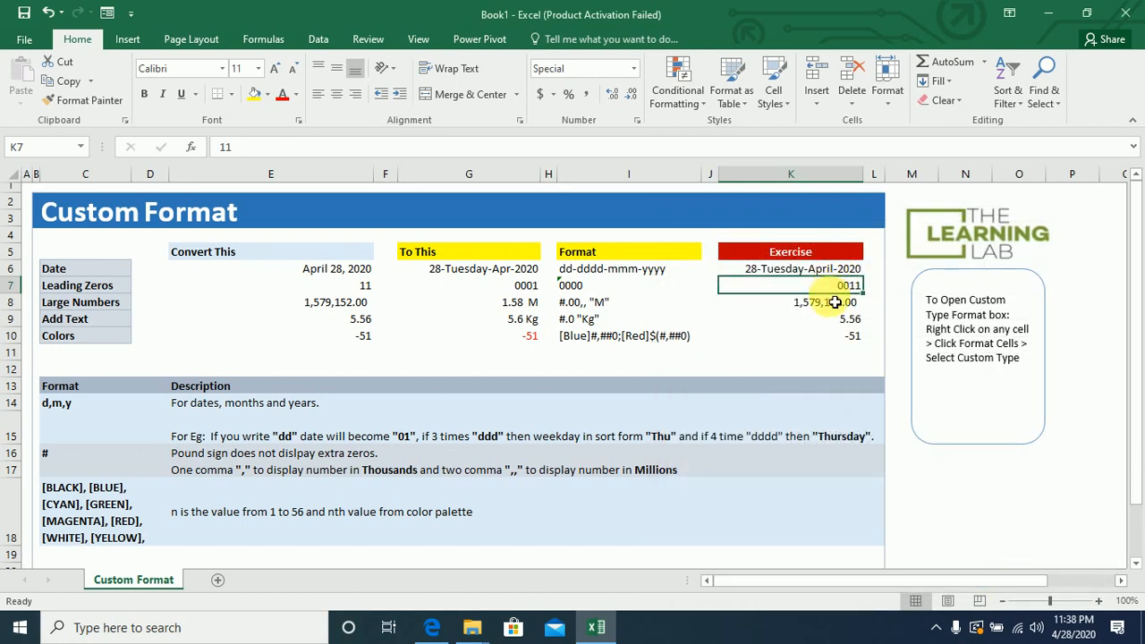
Test the leading-zero format by entering 1 and then 123 in K7.
type("1")
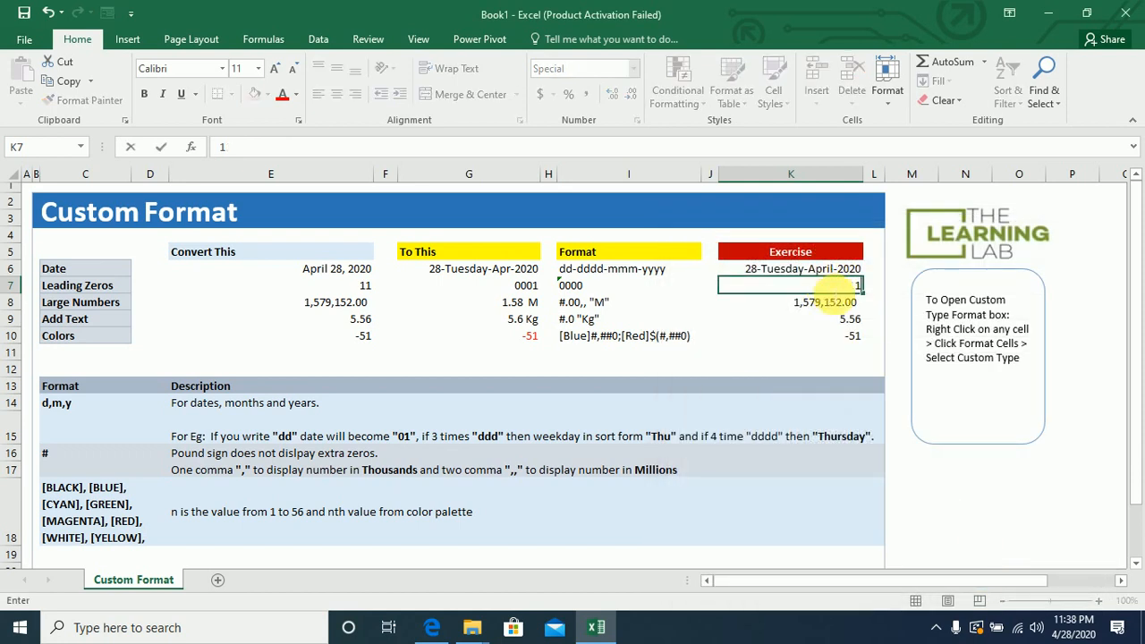
key("Return")
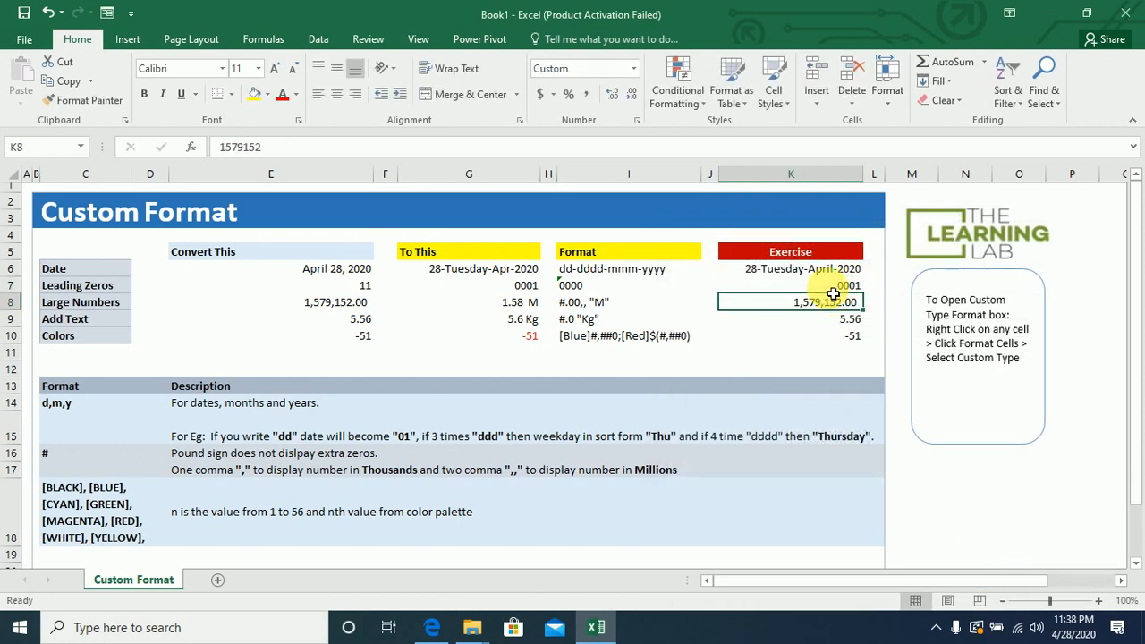
left_click(835, 288)
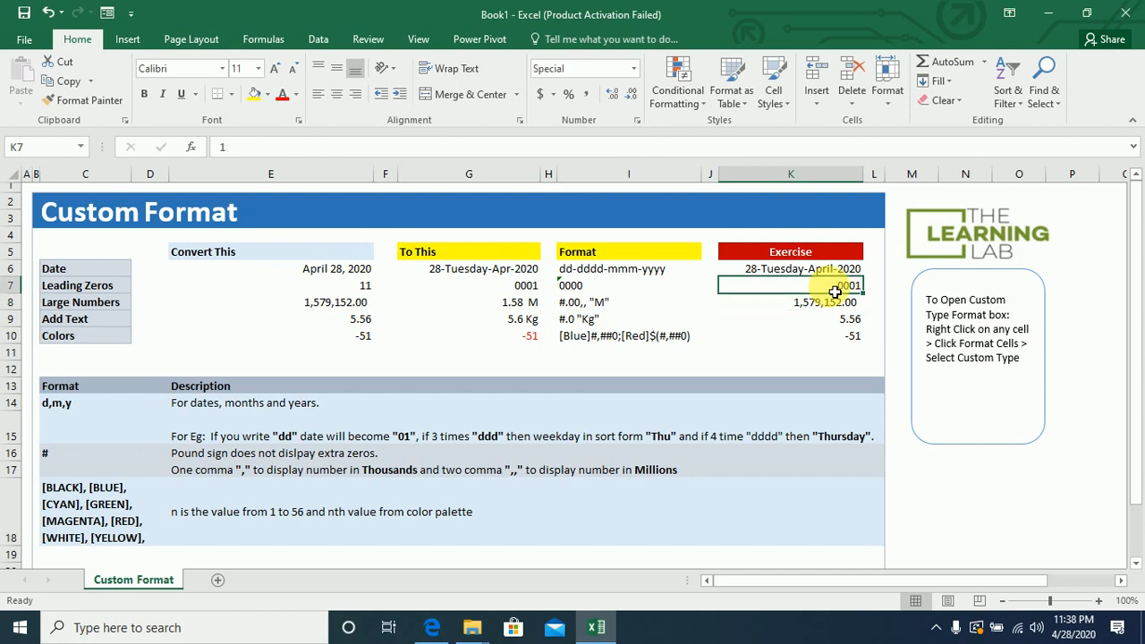
type("123")
key("Return")
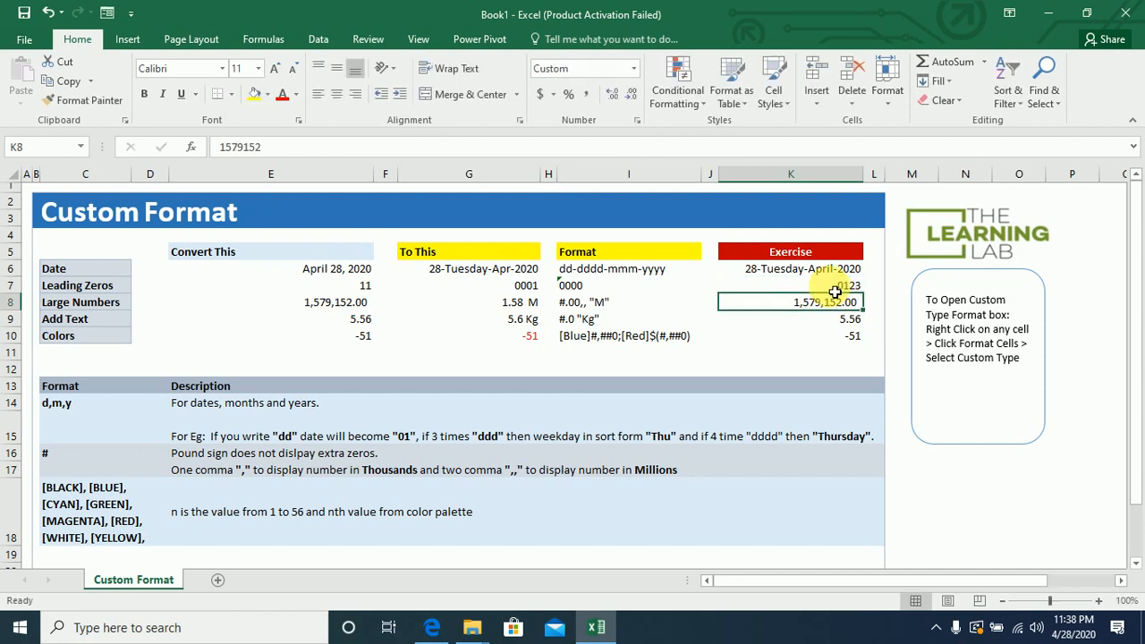
left_click(837, 288)
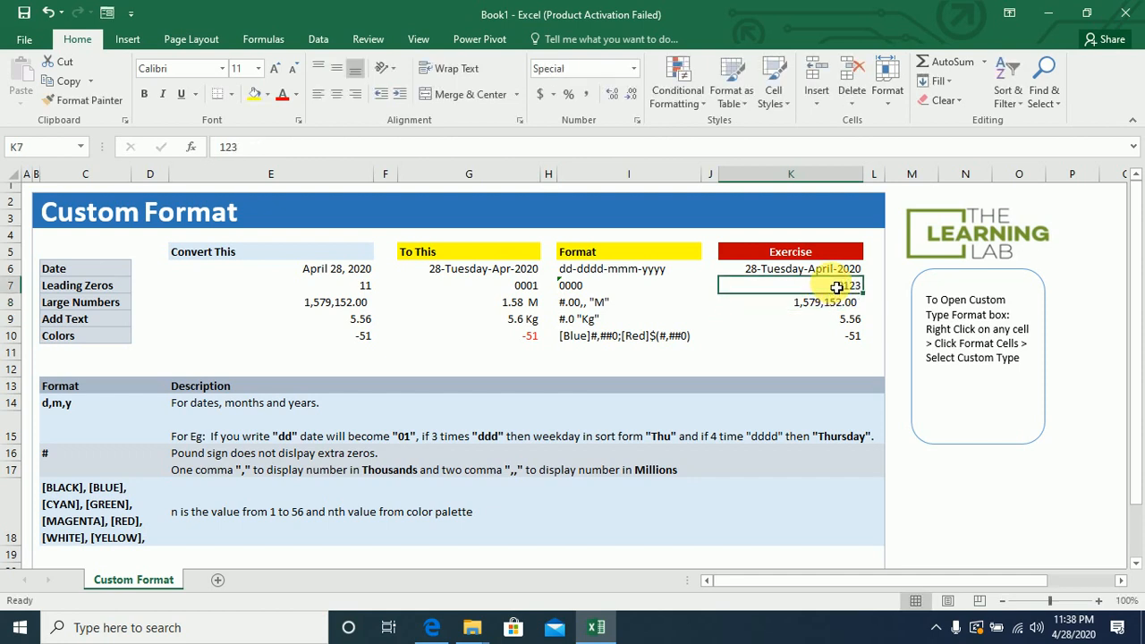
Give the Large Numbers exercise cell K8 the custom number format #.0,, "M".
left_click(115, 307)
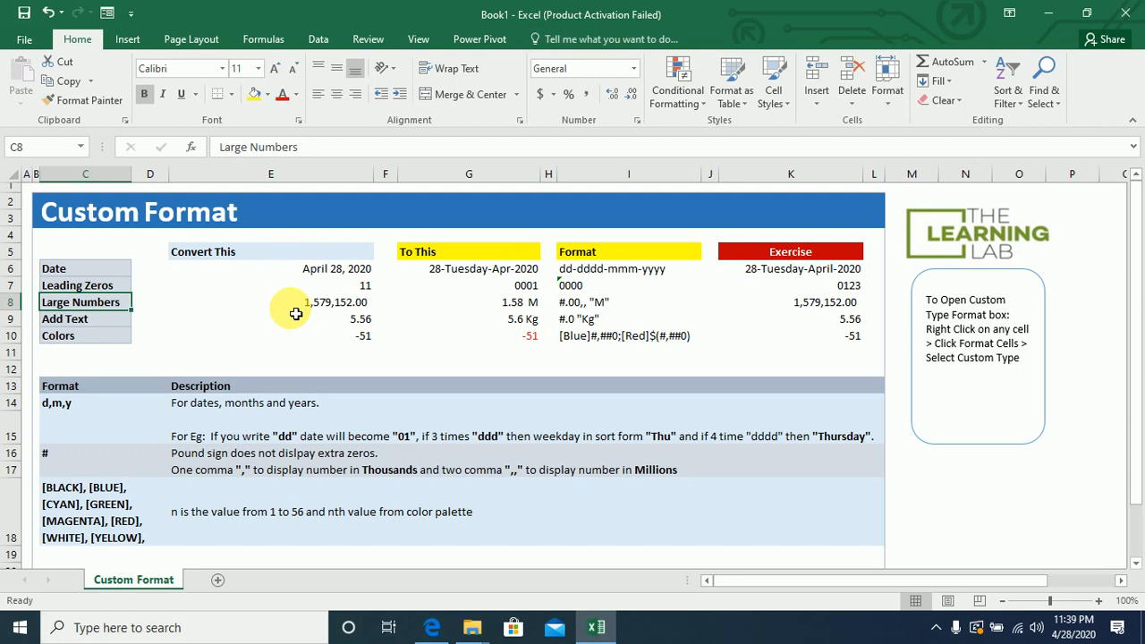
left_click(825, 306)
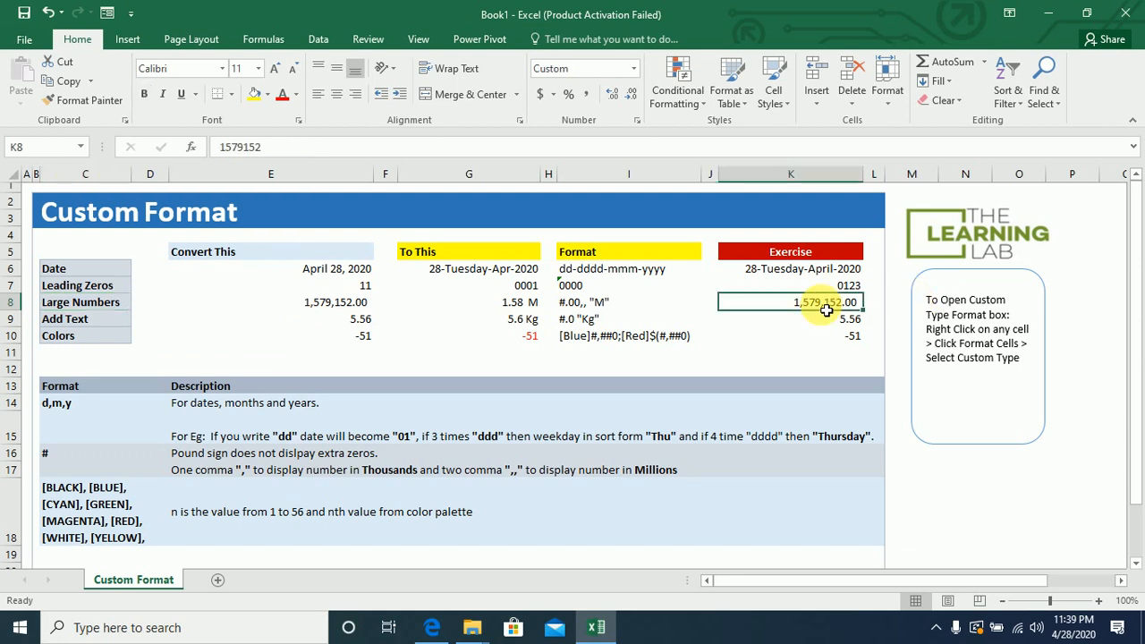
right_click(826, 309)
left_click(894, 537)
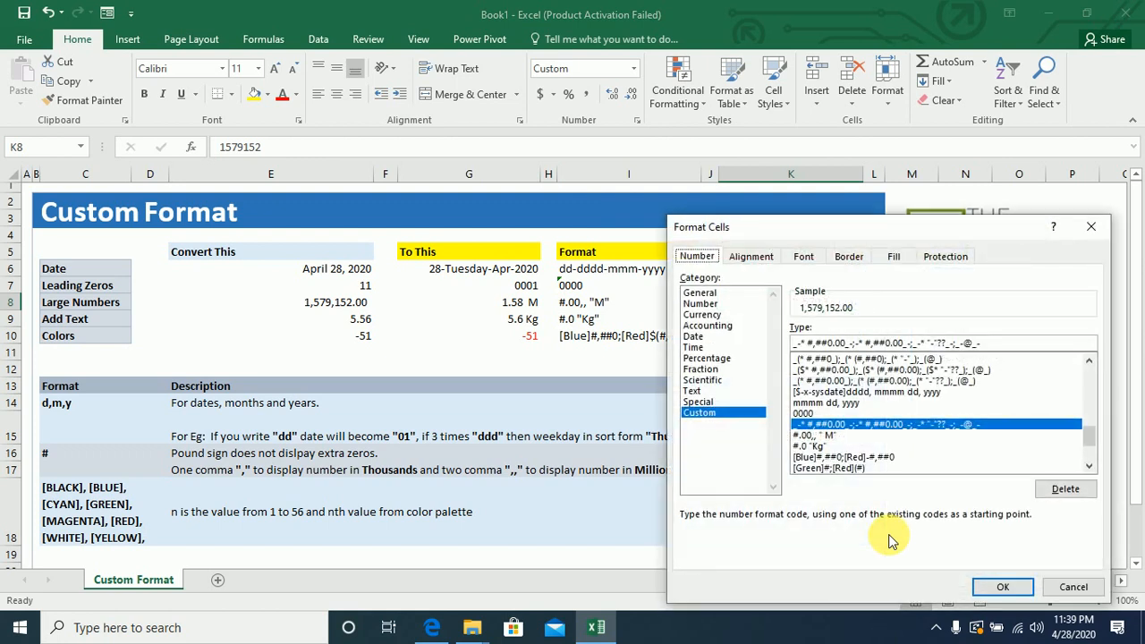
left_click(1094, 396)
left_click_drag(1095, 396, 1089, 370)
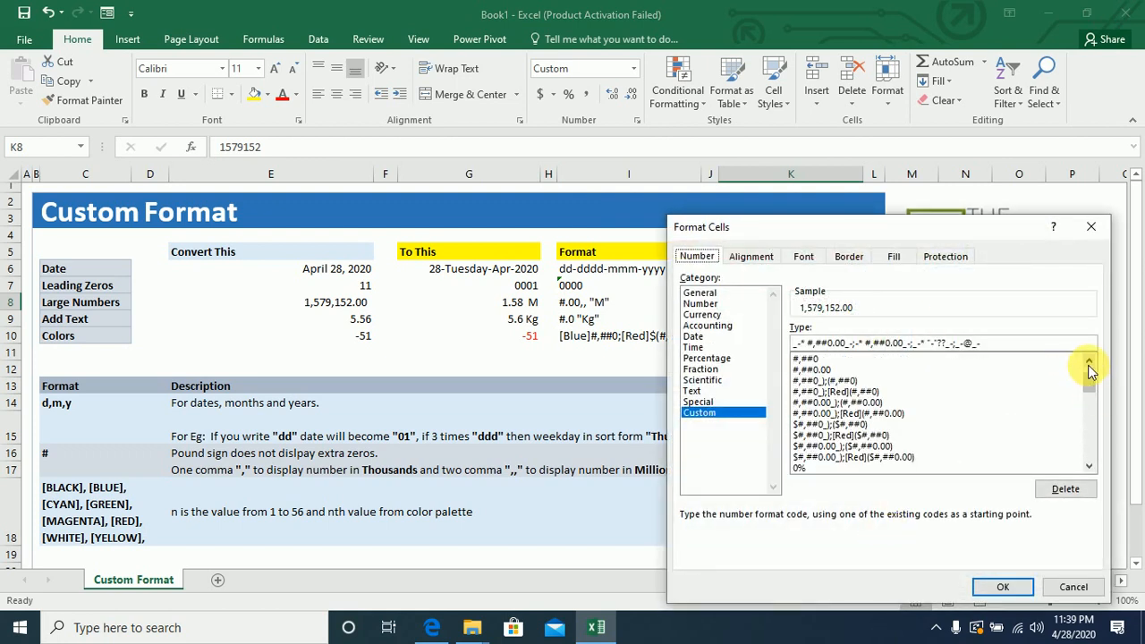
left_click(1089, 368)
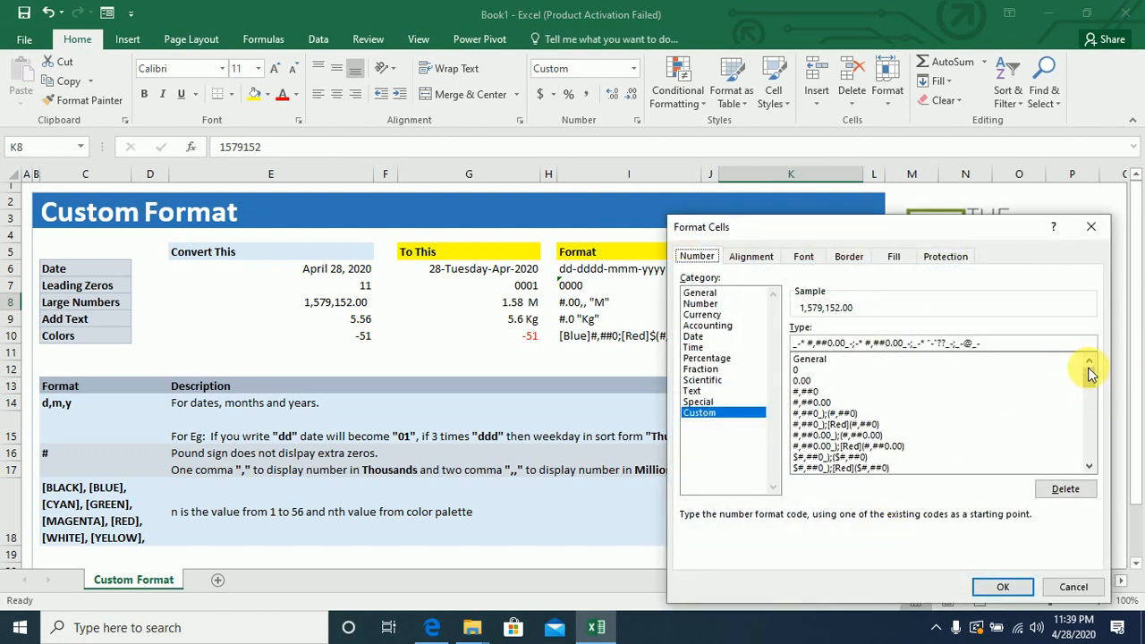
left_click(807, 395)
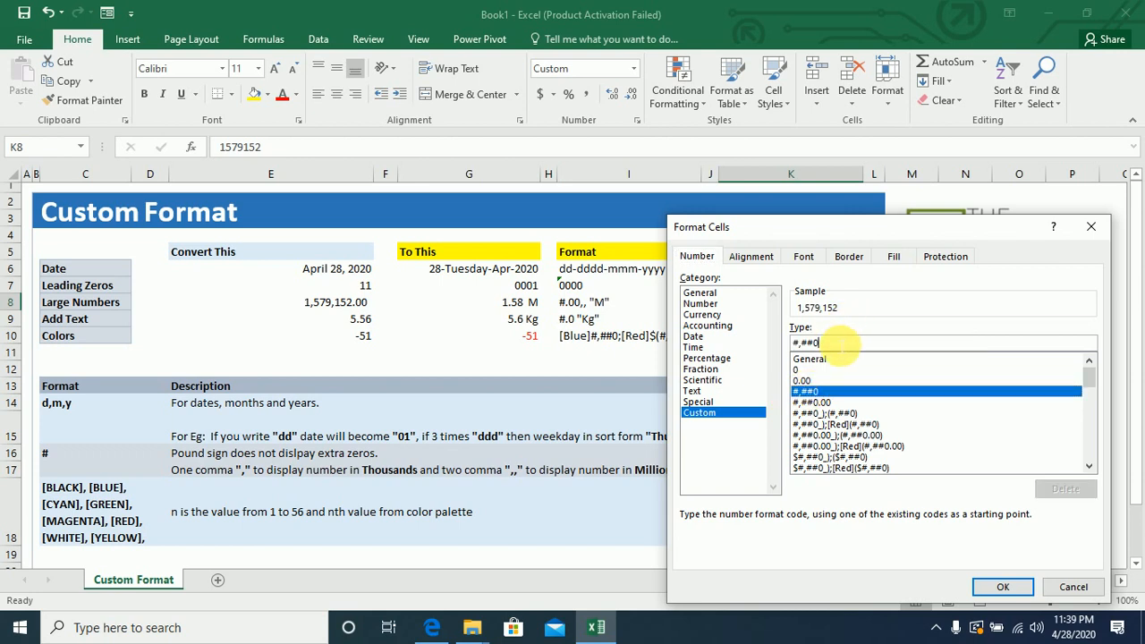
key("BackSpace")
key("BackSpace")
key("BackSpace")
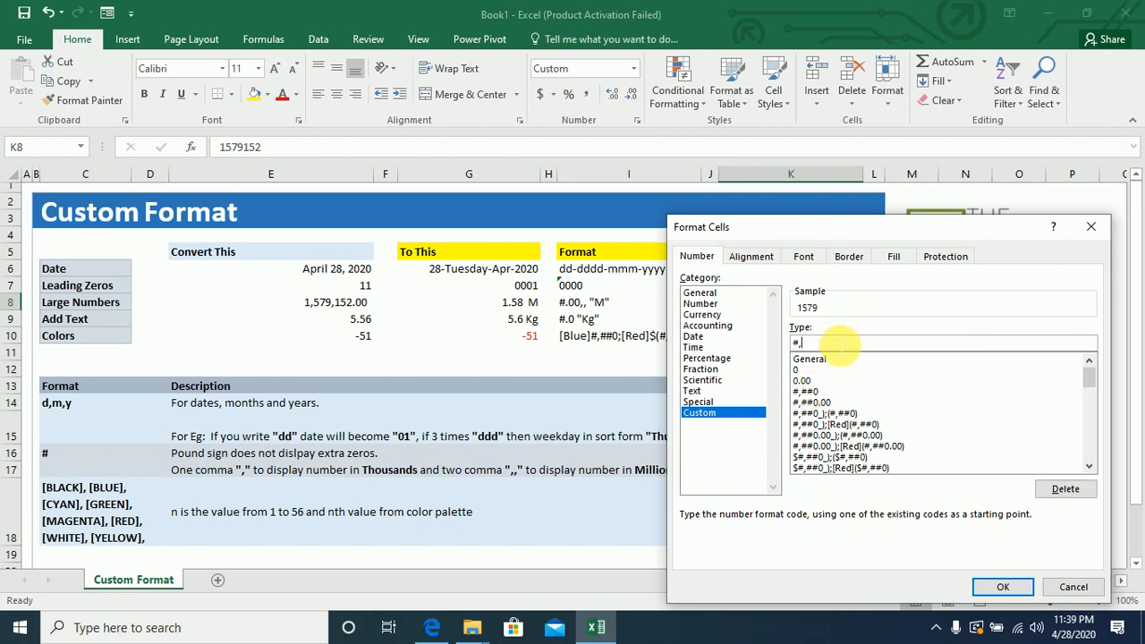
key("BackSpace")
type(".0,")
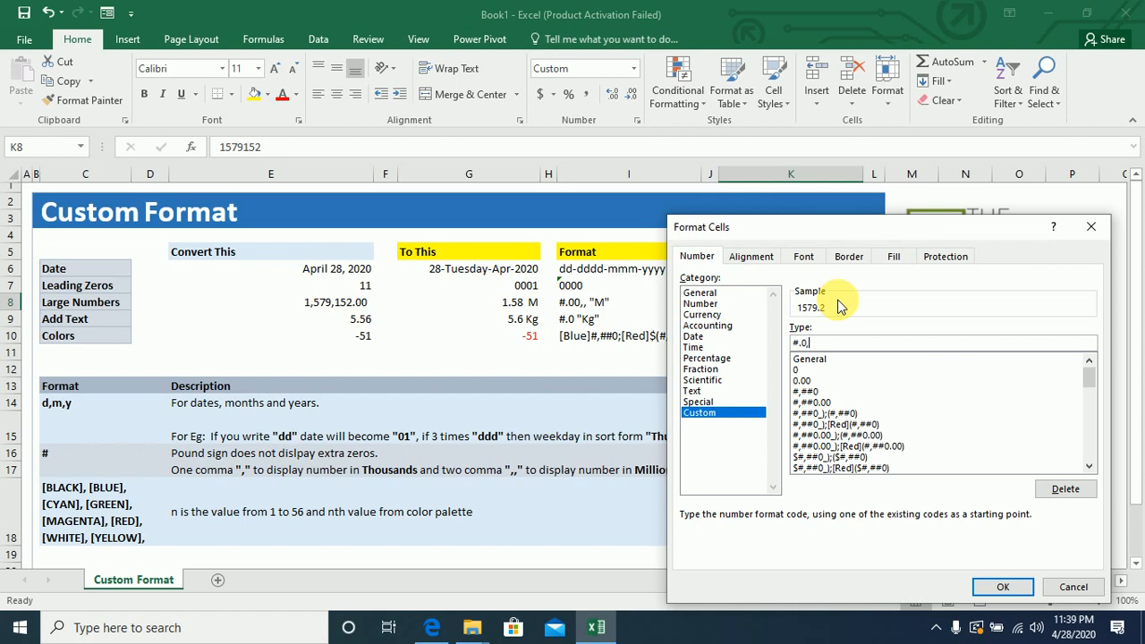
type(",")
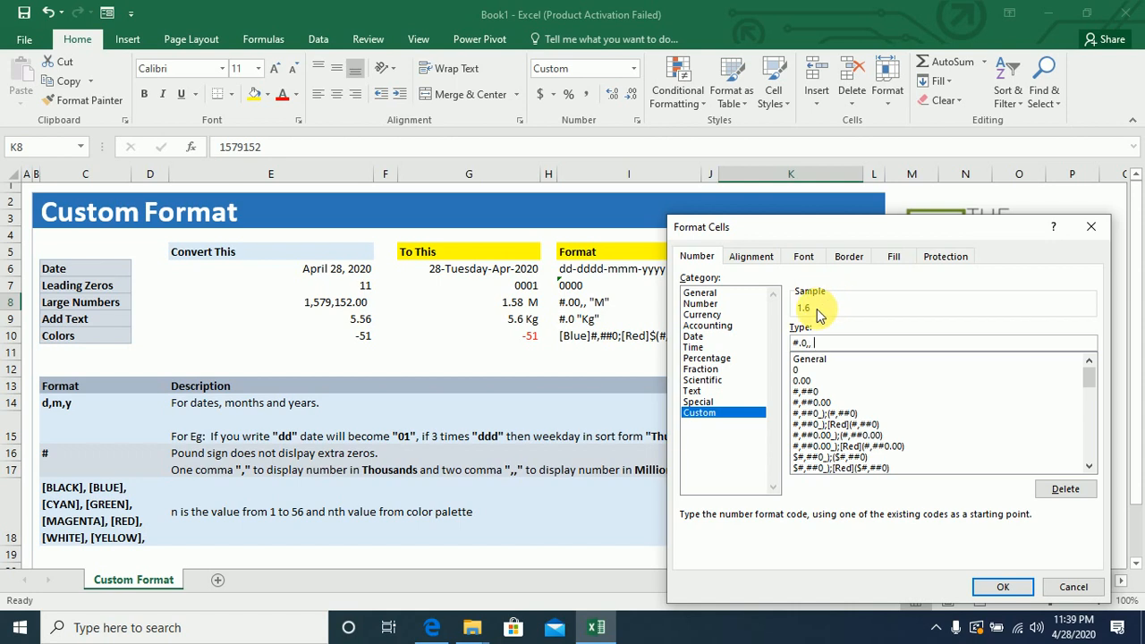
type("\"M")
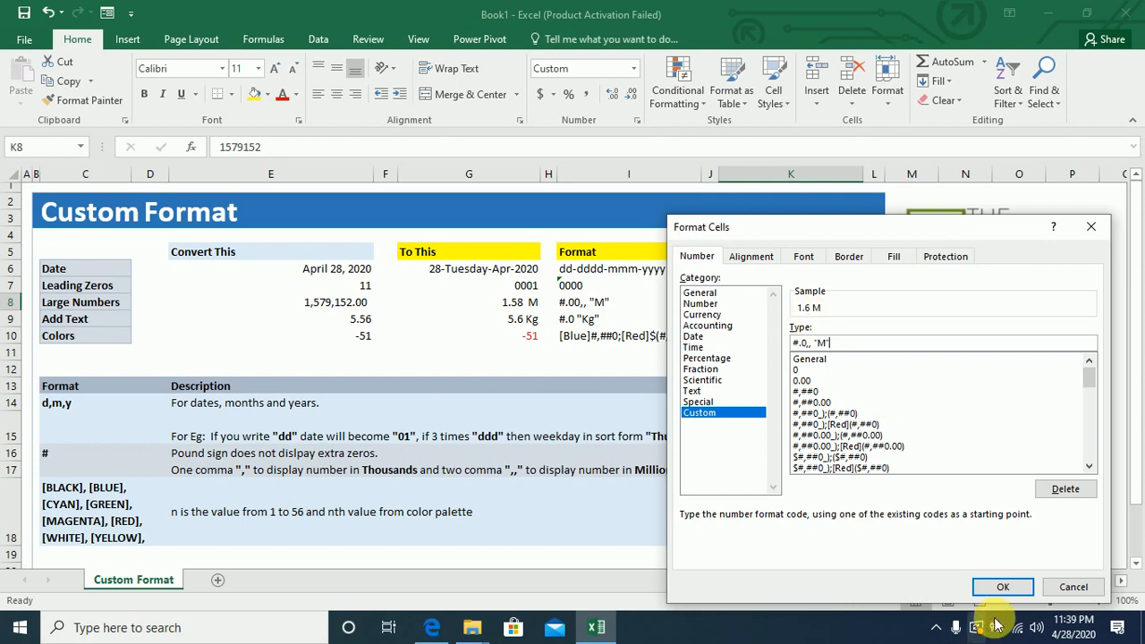
left_click(1012, 594)
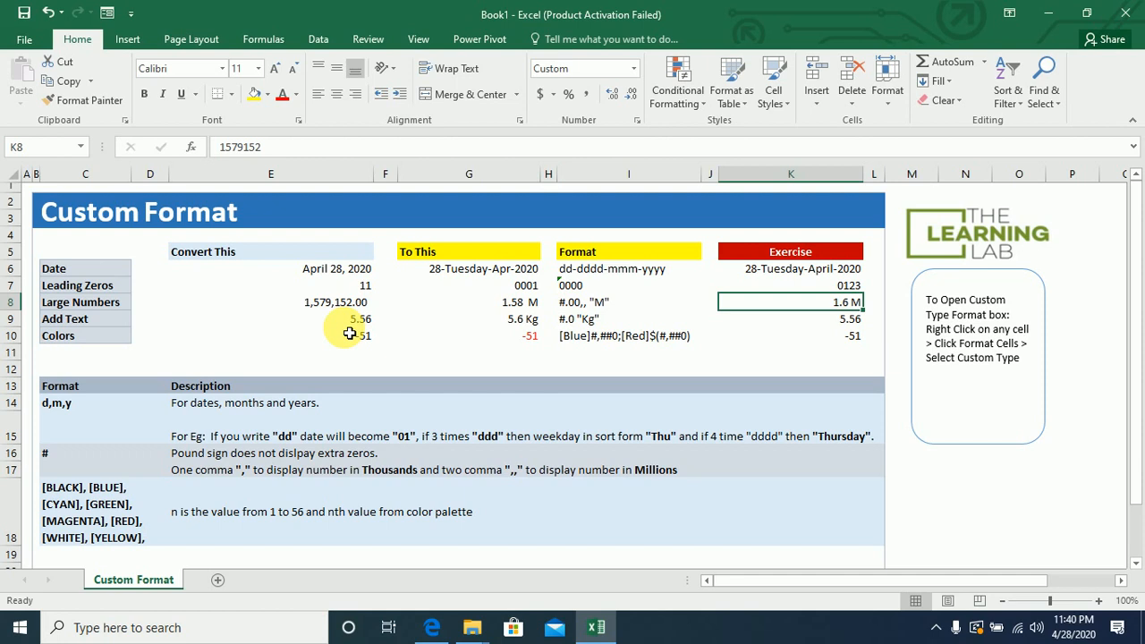
Give the Add Text exercise cell K9 the custom number format #.0 "Kg".
left_click(835, 327)
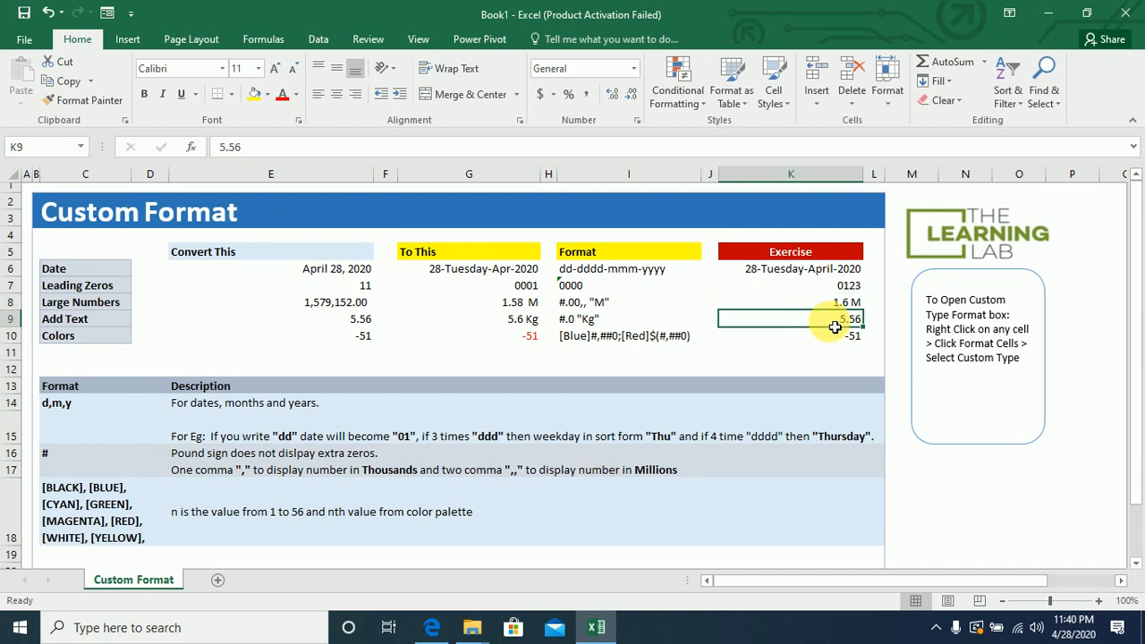
right_click(835, 326)
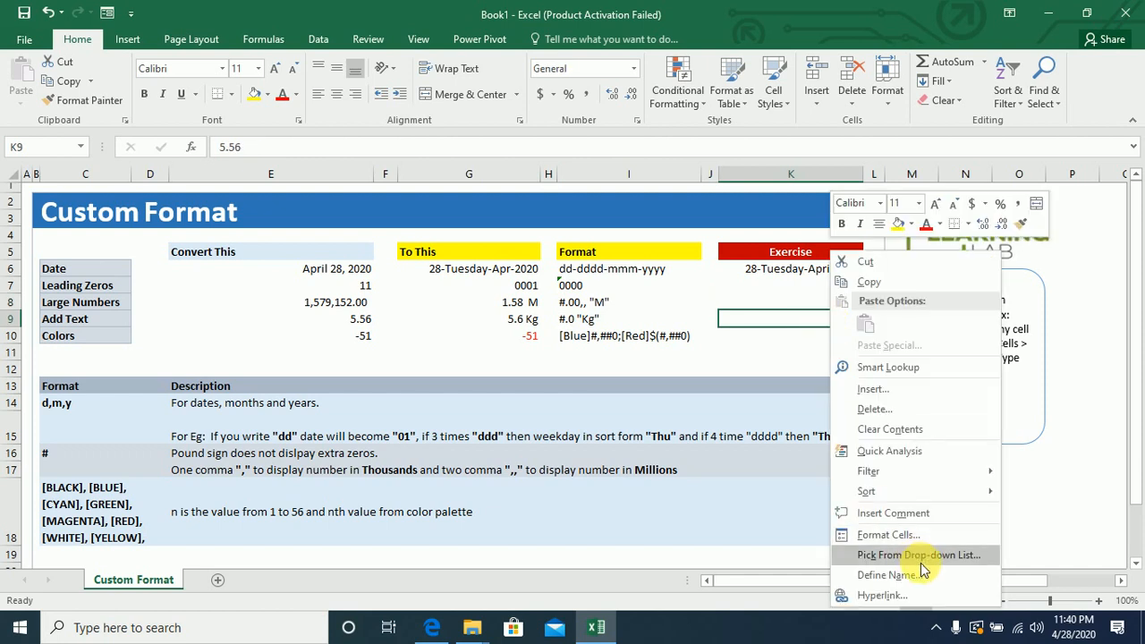
left_click(898, 539)
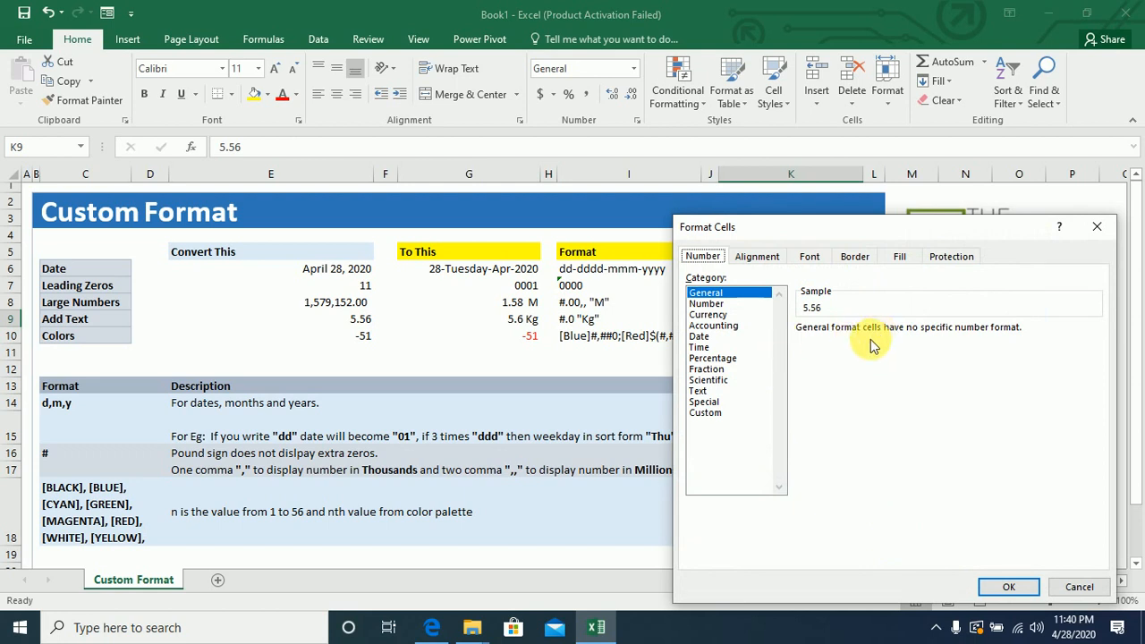
left_click(715, 417)
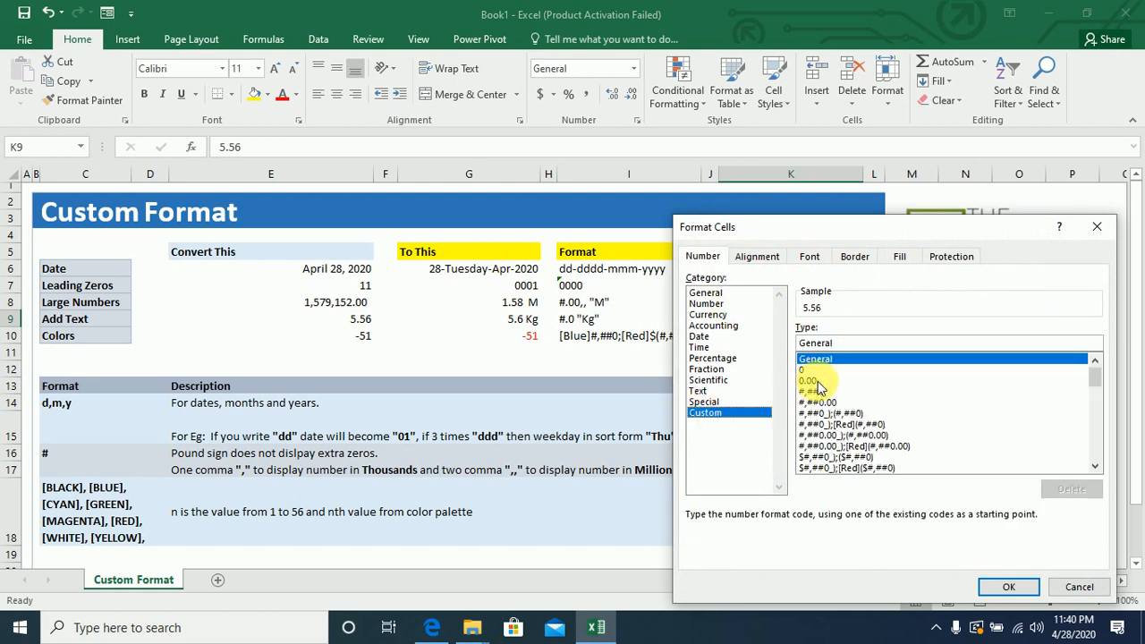
left_click(816, 392)
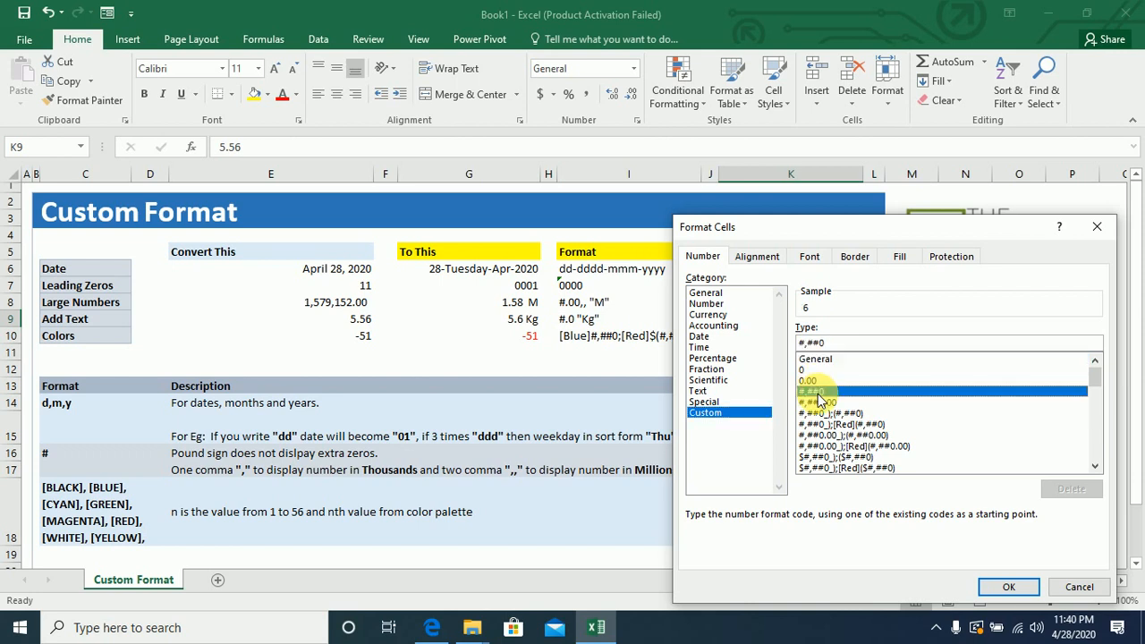
left_click(841, 346)
key("BackSpace")
key("BackSpace")
key("BackSpace")
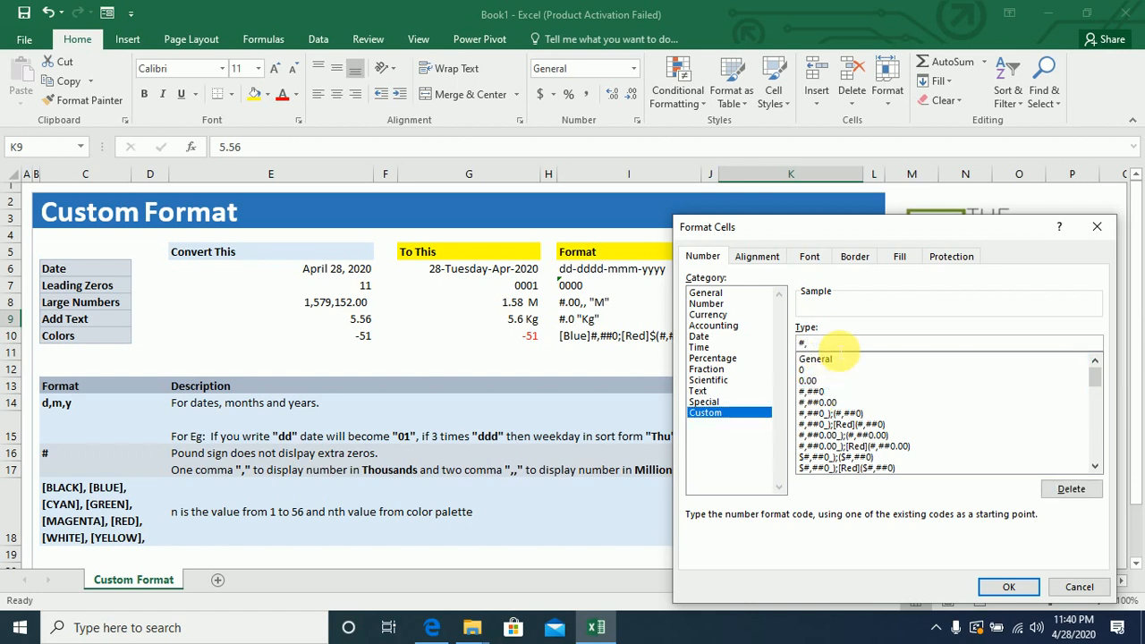
key("BackSpace")
type(".0 \"Kg\"")
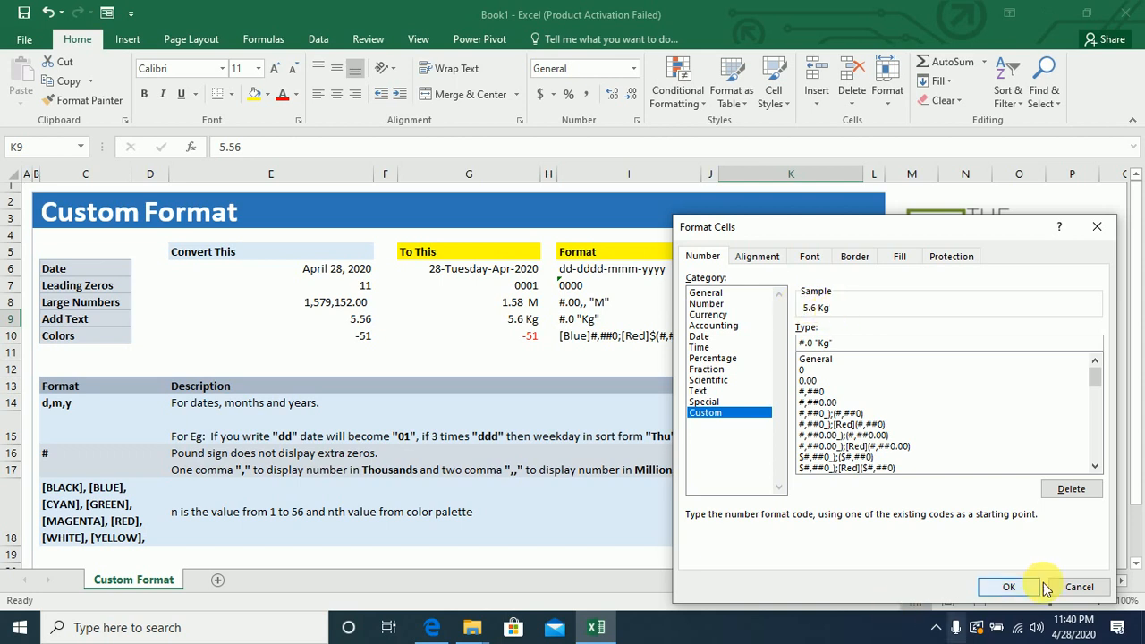
left_click(1009, 588)
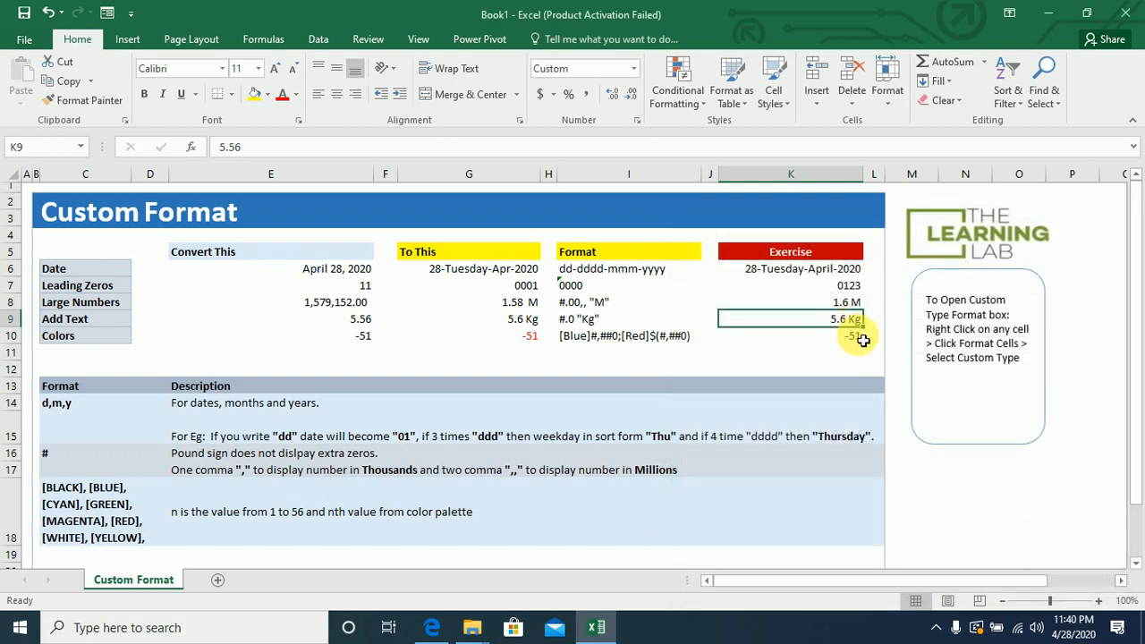
Give the Colors exercise cell K10 the custom number format [Blue]#,##0;[Red](#,##0).
left_click(85, 342)
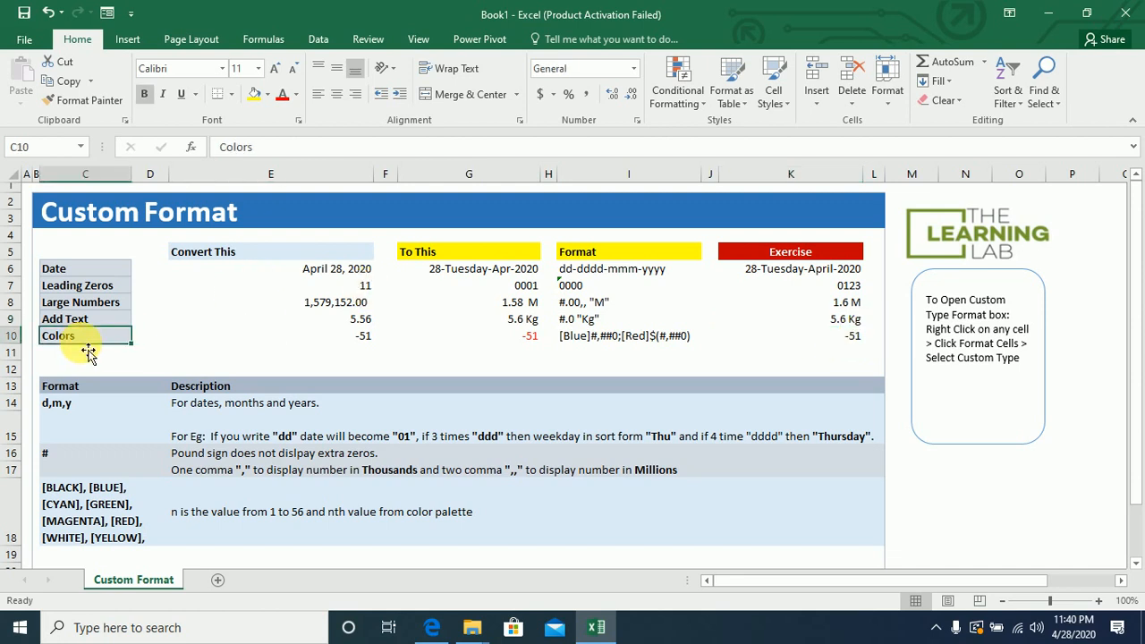
left_click(331, 342)
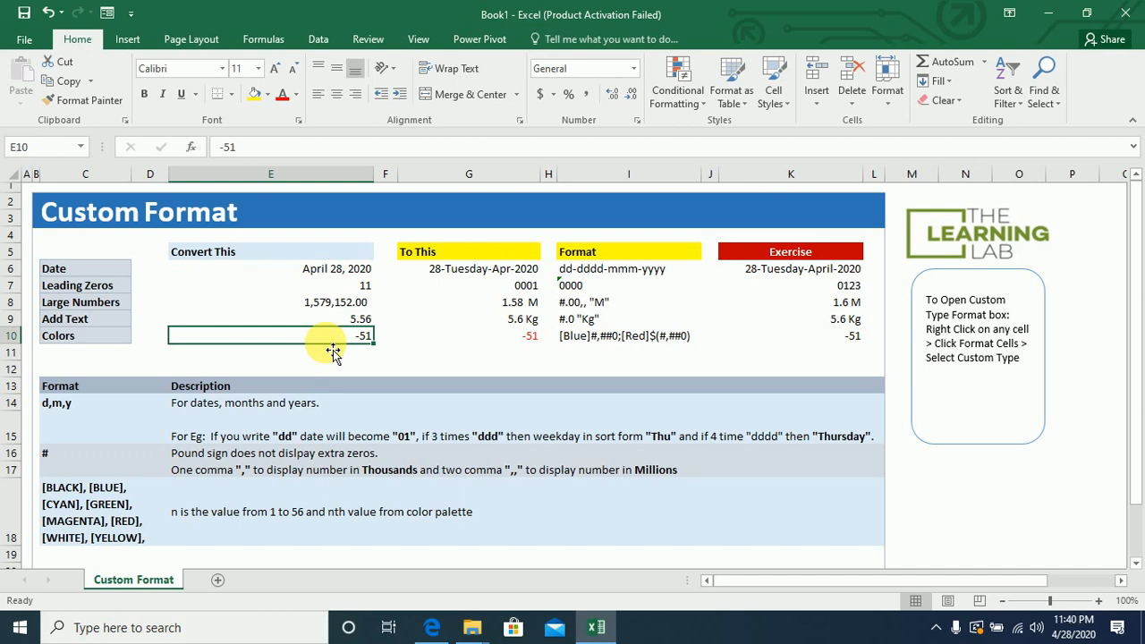
left_click(854, 345)
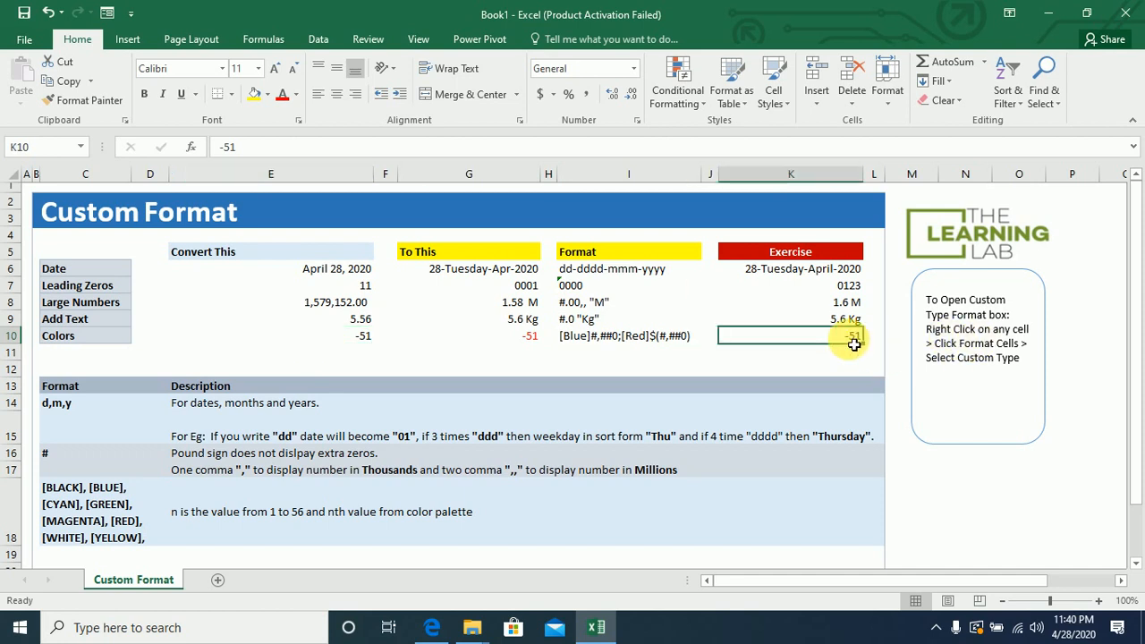
right_click(855, 345)
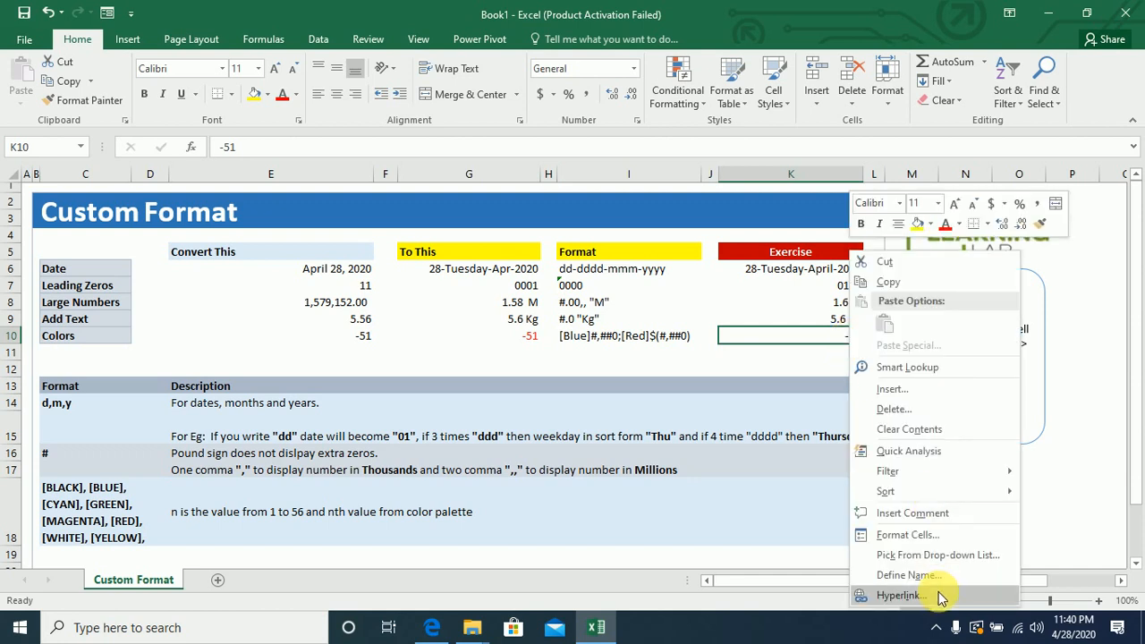
left_click(921, 536)
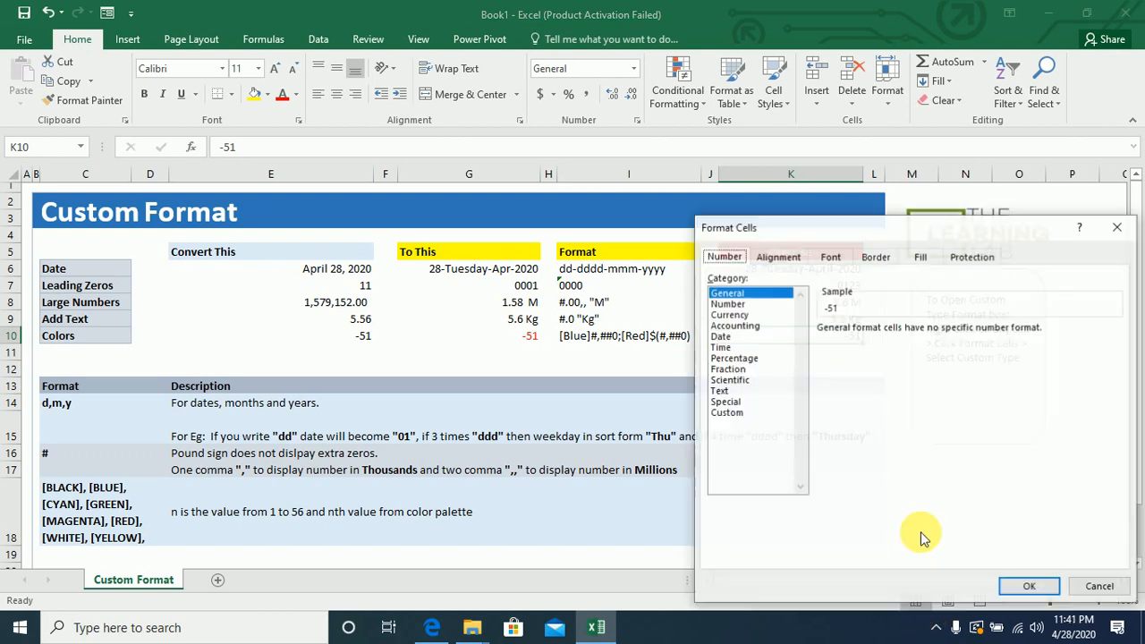
left_click(726, 414)
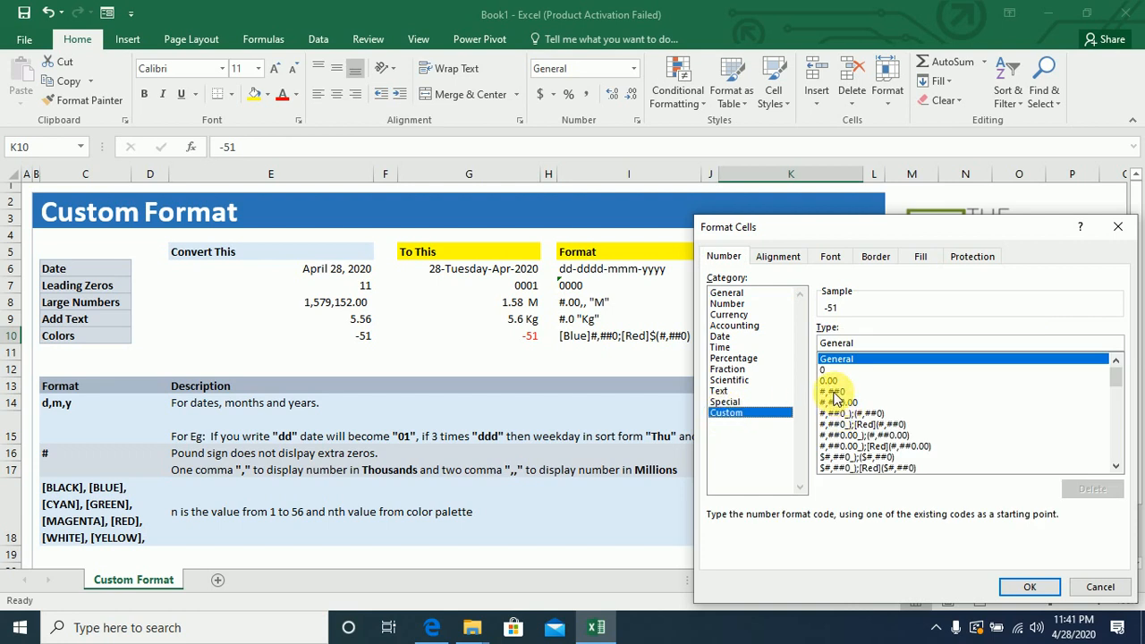
left_click(833, 392)
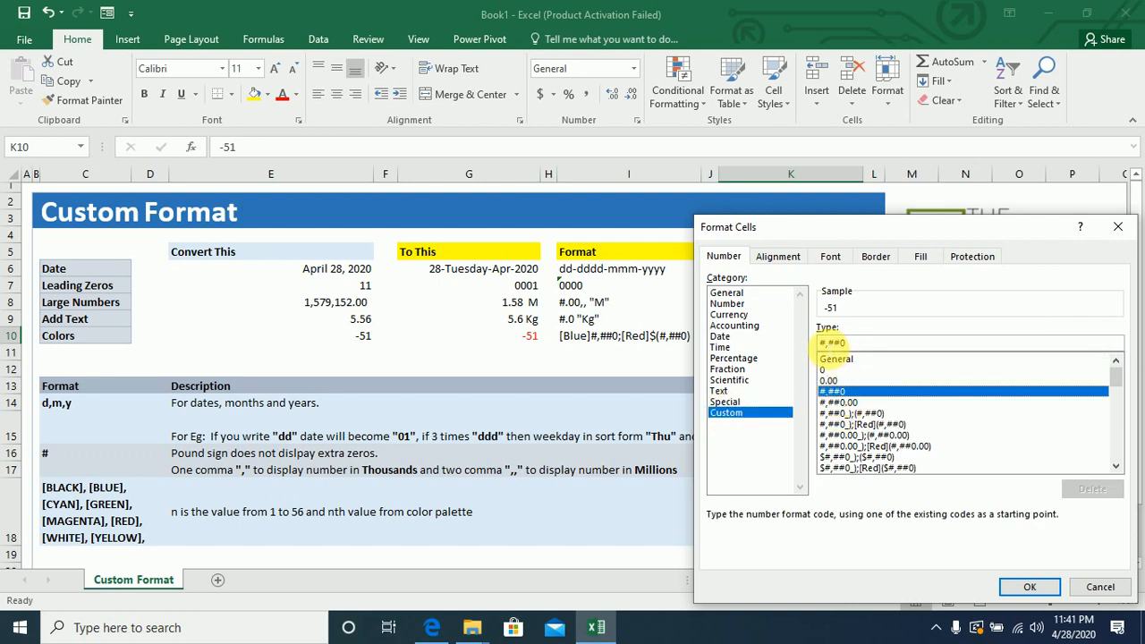
left_click(825, 342)
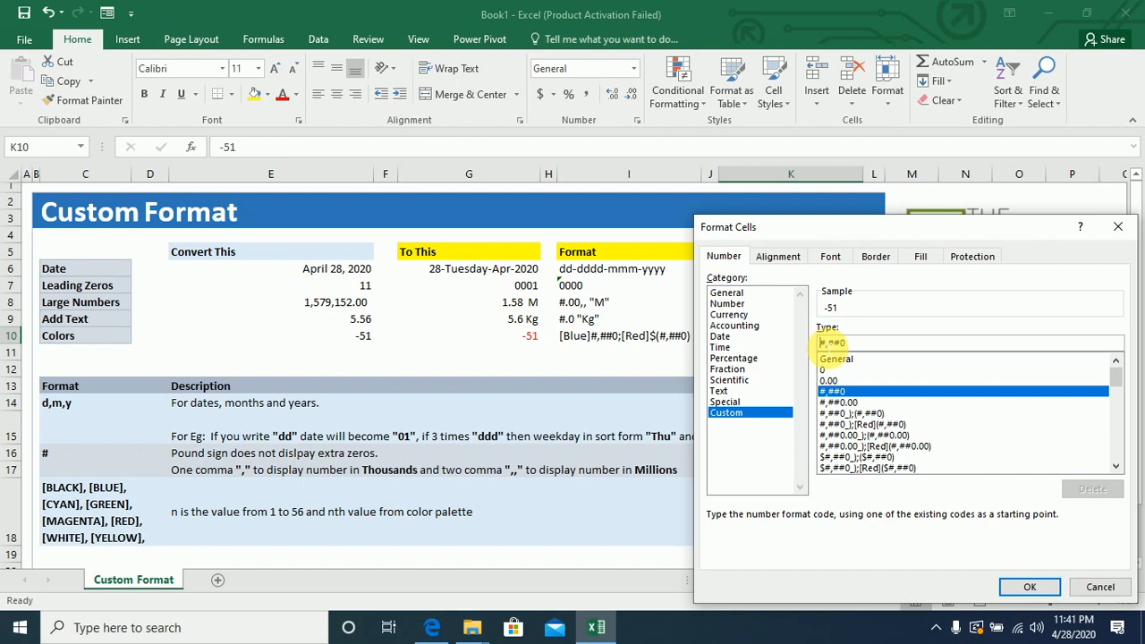
type("[")
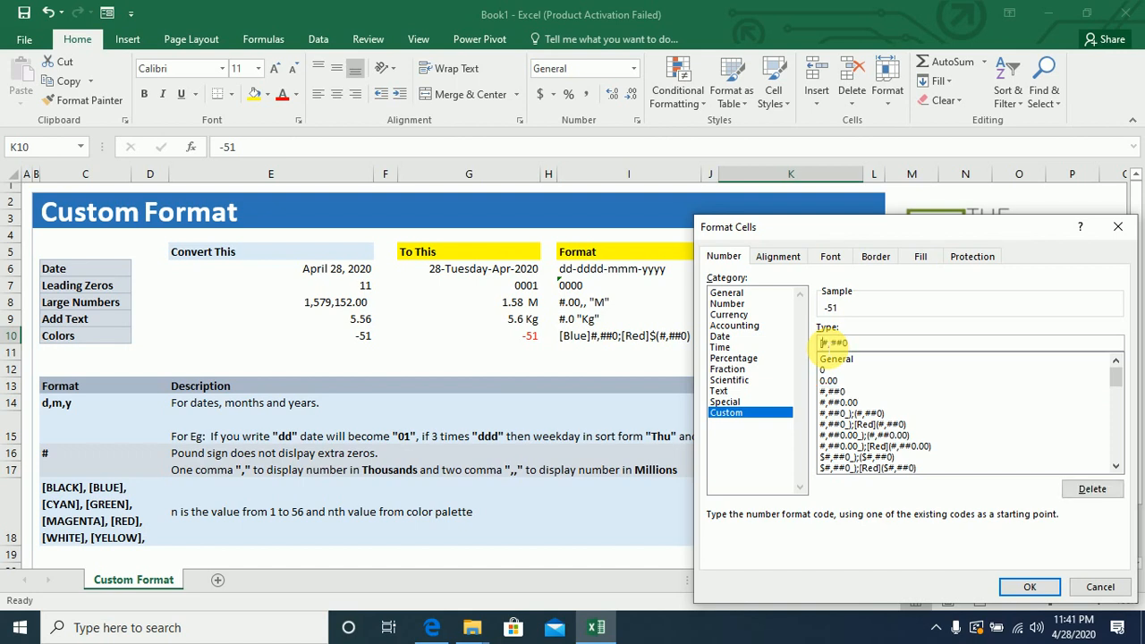
type("Blue]")
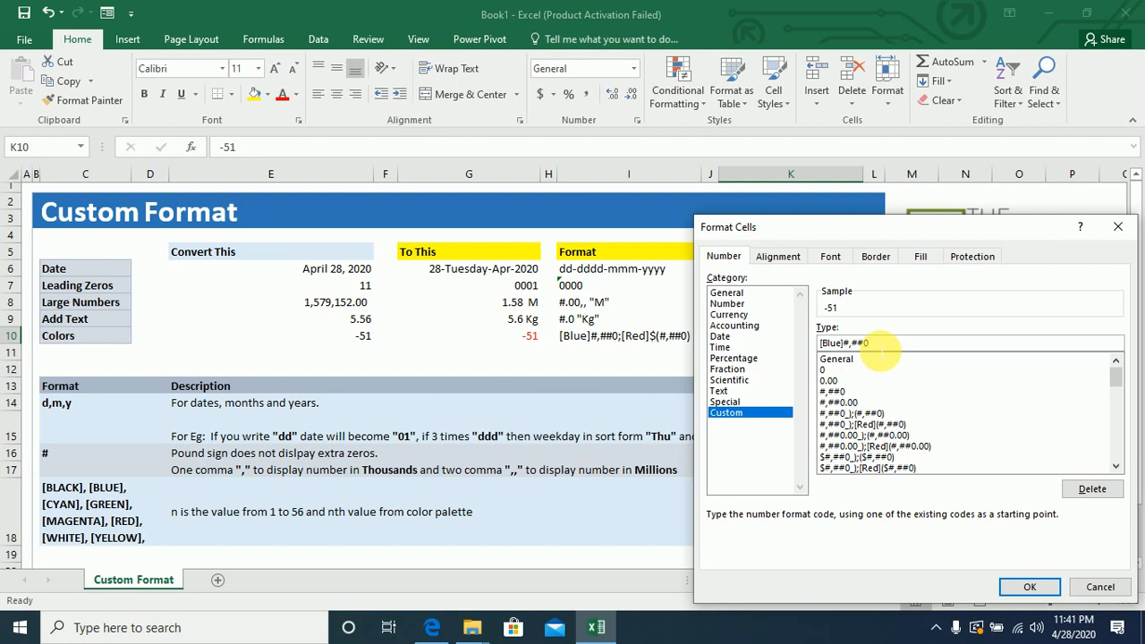
type(";[Red](#,##0)")
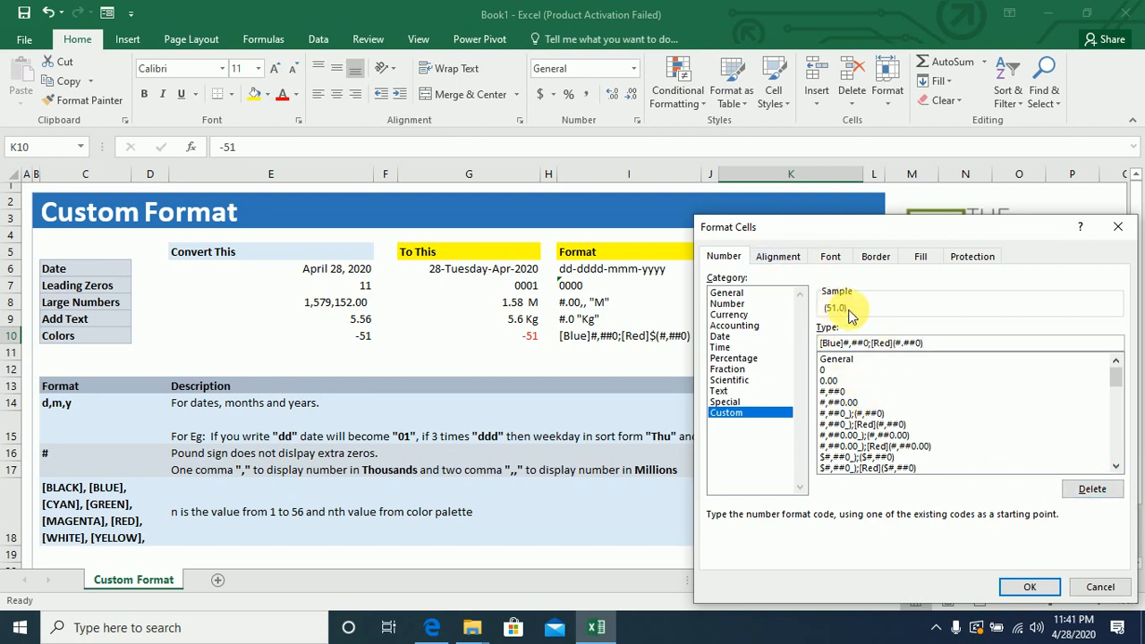
left_click(1030, 587)
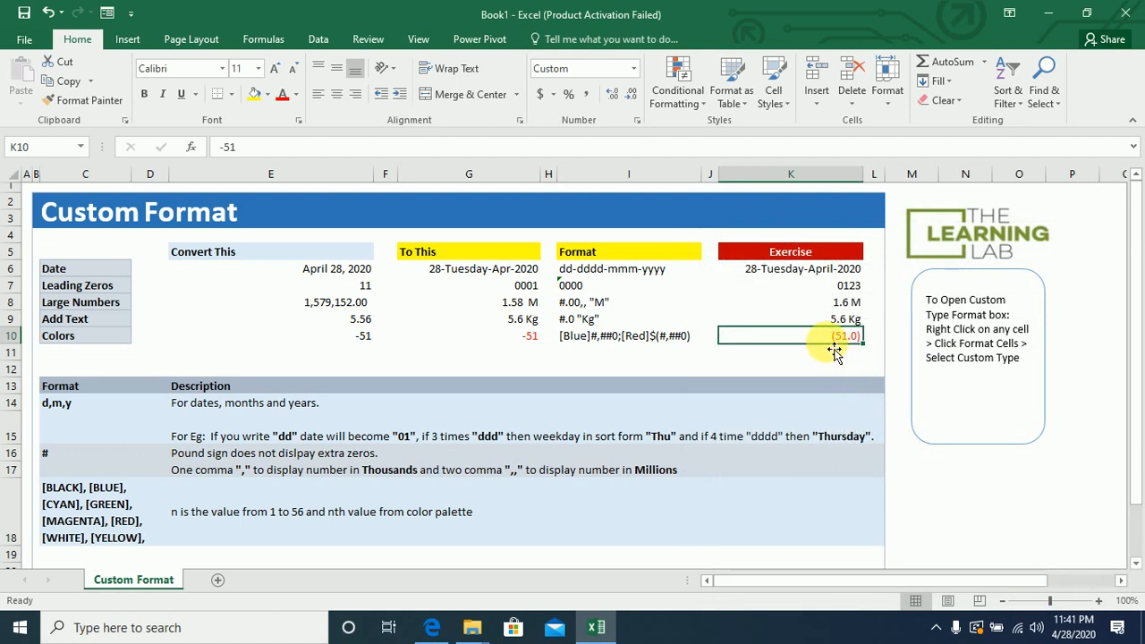
Test the color format by entering 51 and then -4 in K10.
type("51")
key("Return")
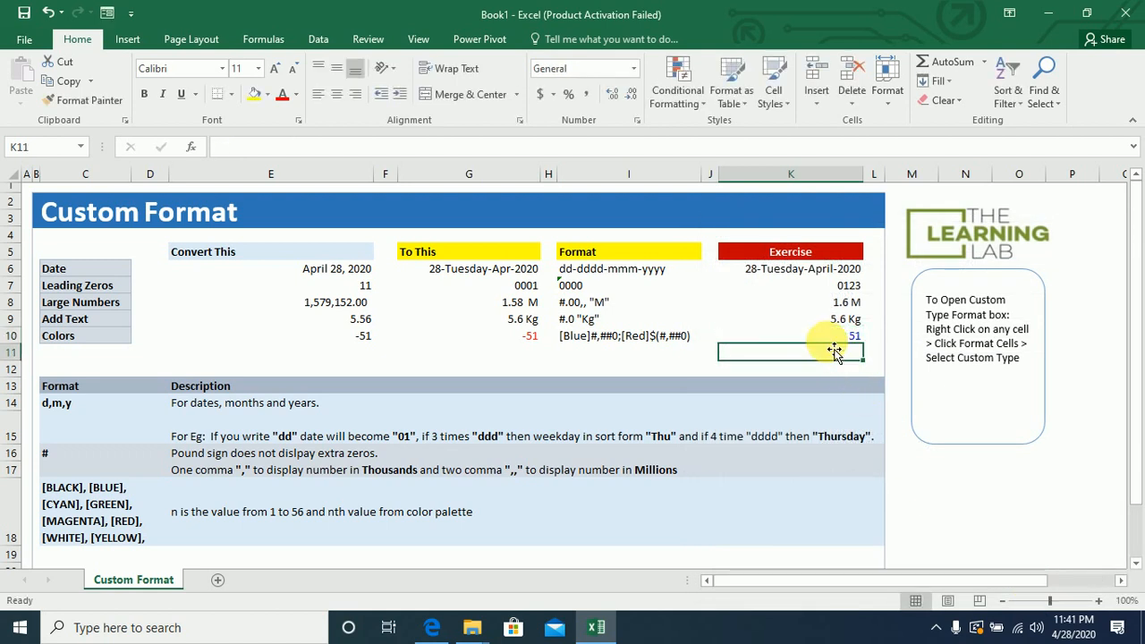
left_click(833, 343)
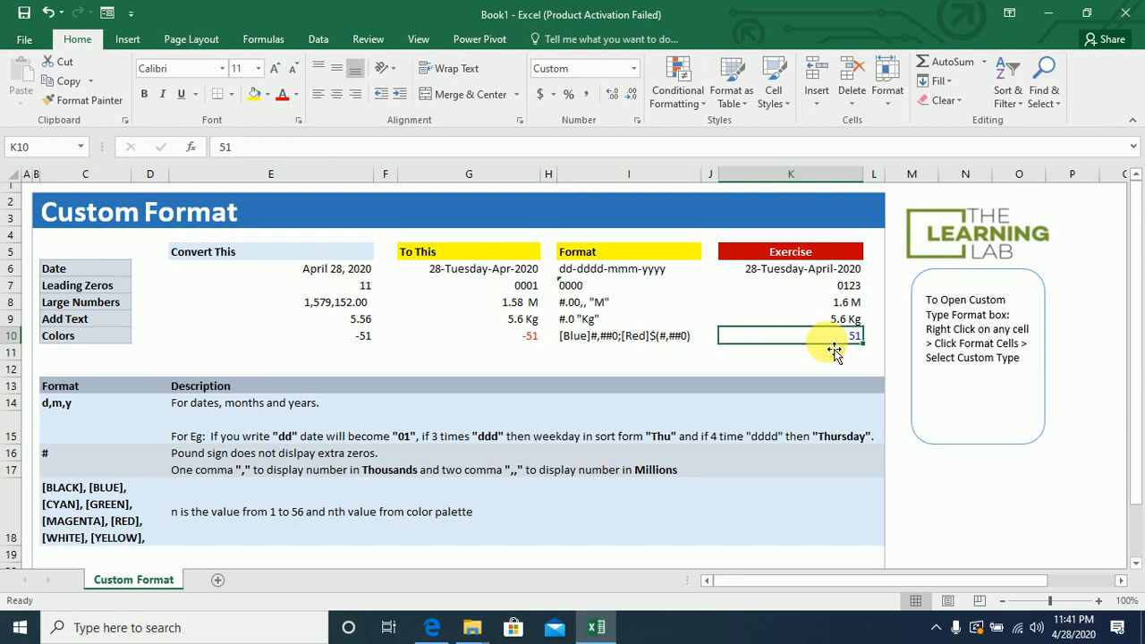
type("-4")
key("Return")
left_click(833, 347)
Select the whole data block around the description table, then the block around the Format column.
left_click(227, 407)
key("ctrl+a")
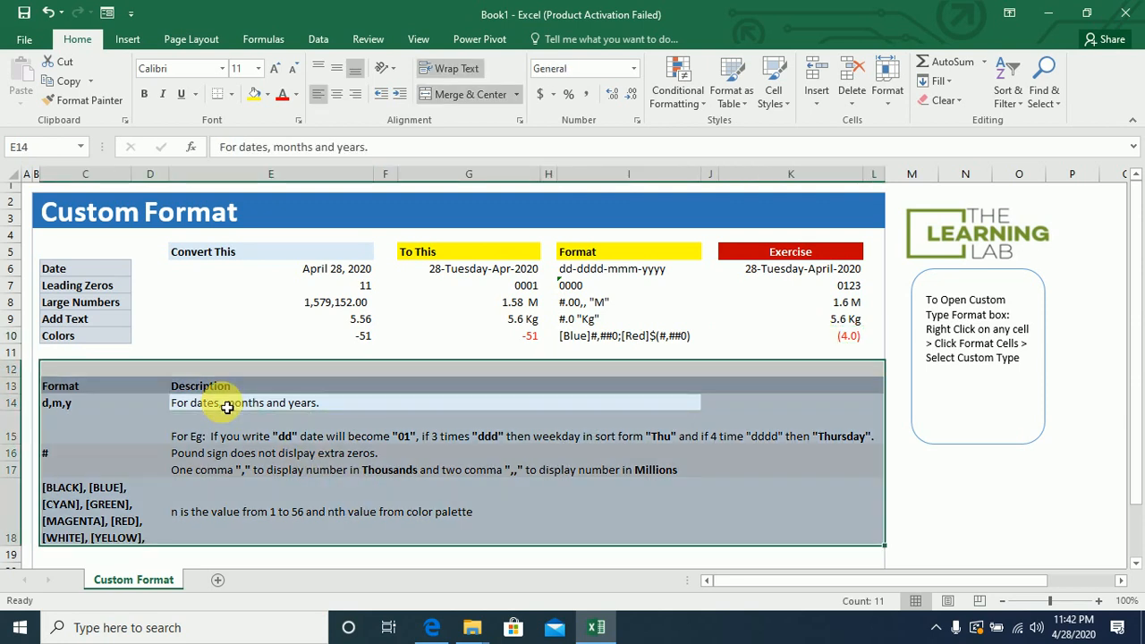
left_click(619, 269)
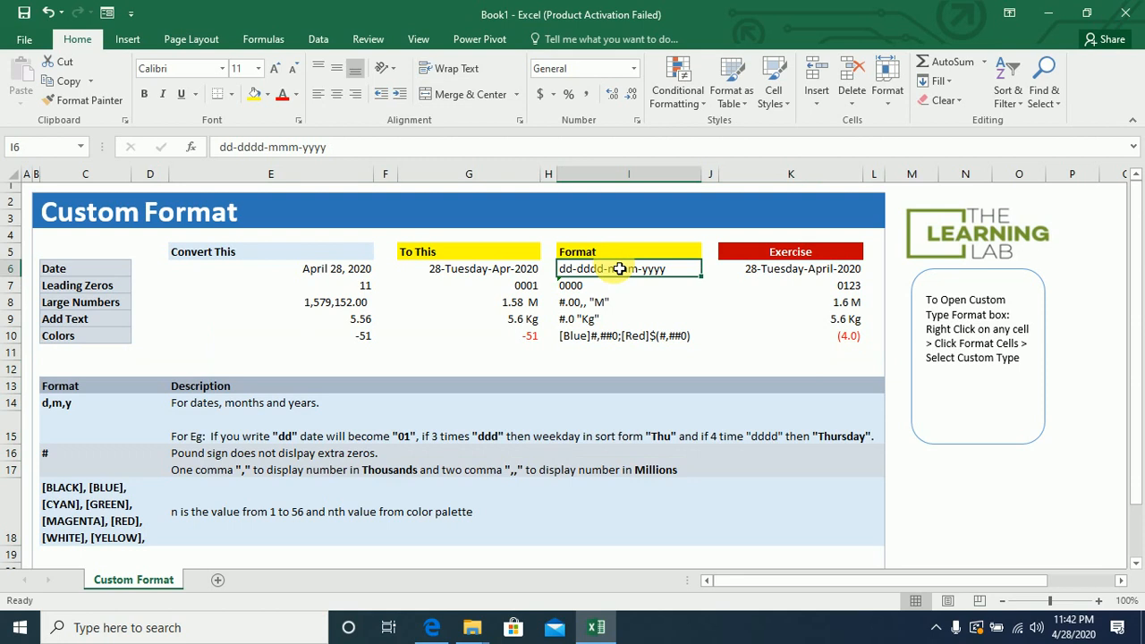
key("ctrl+a")
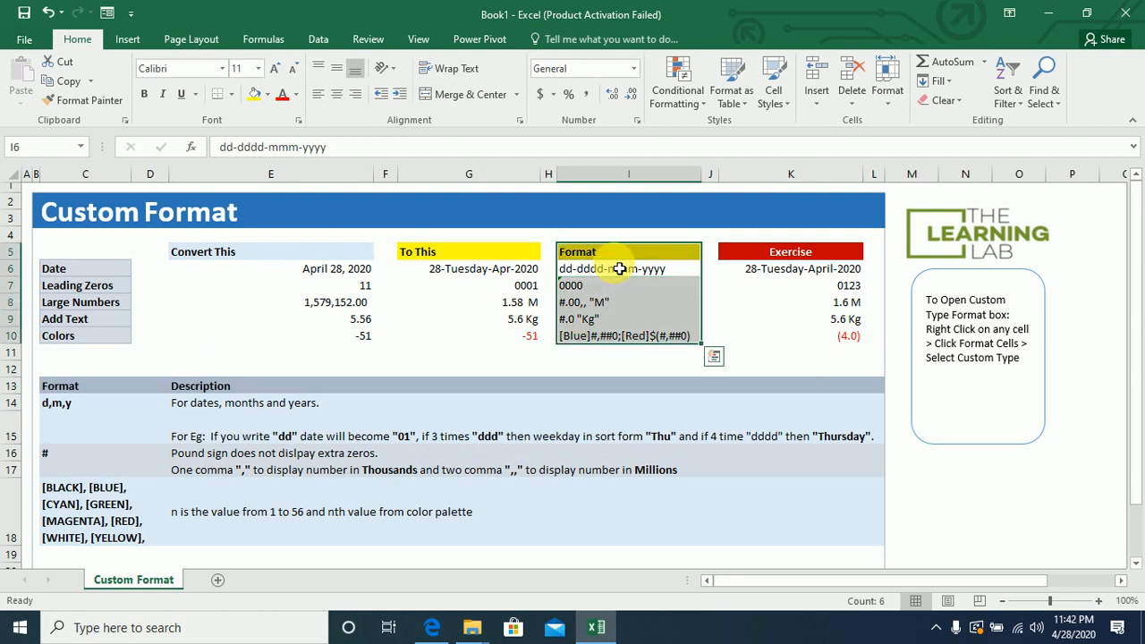